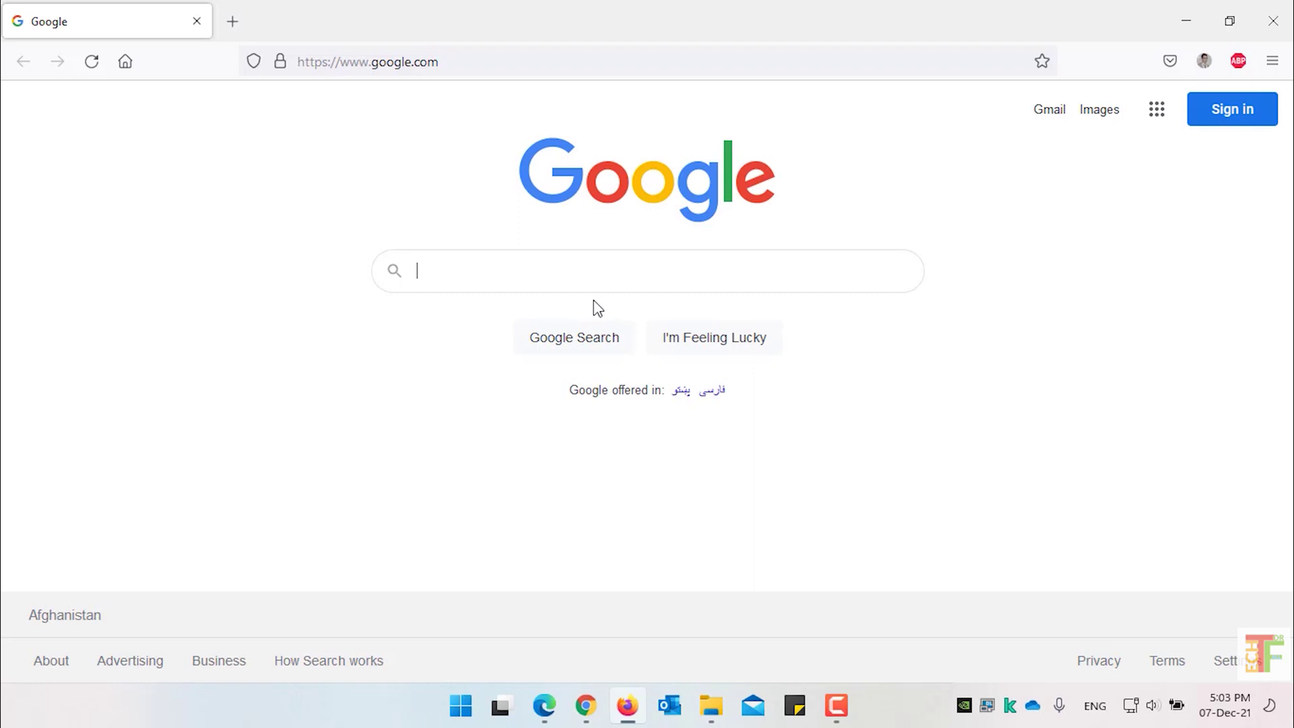
- Go to the RoundedTB GitHub releases page and open the R3.1 release
click(523, 62)
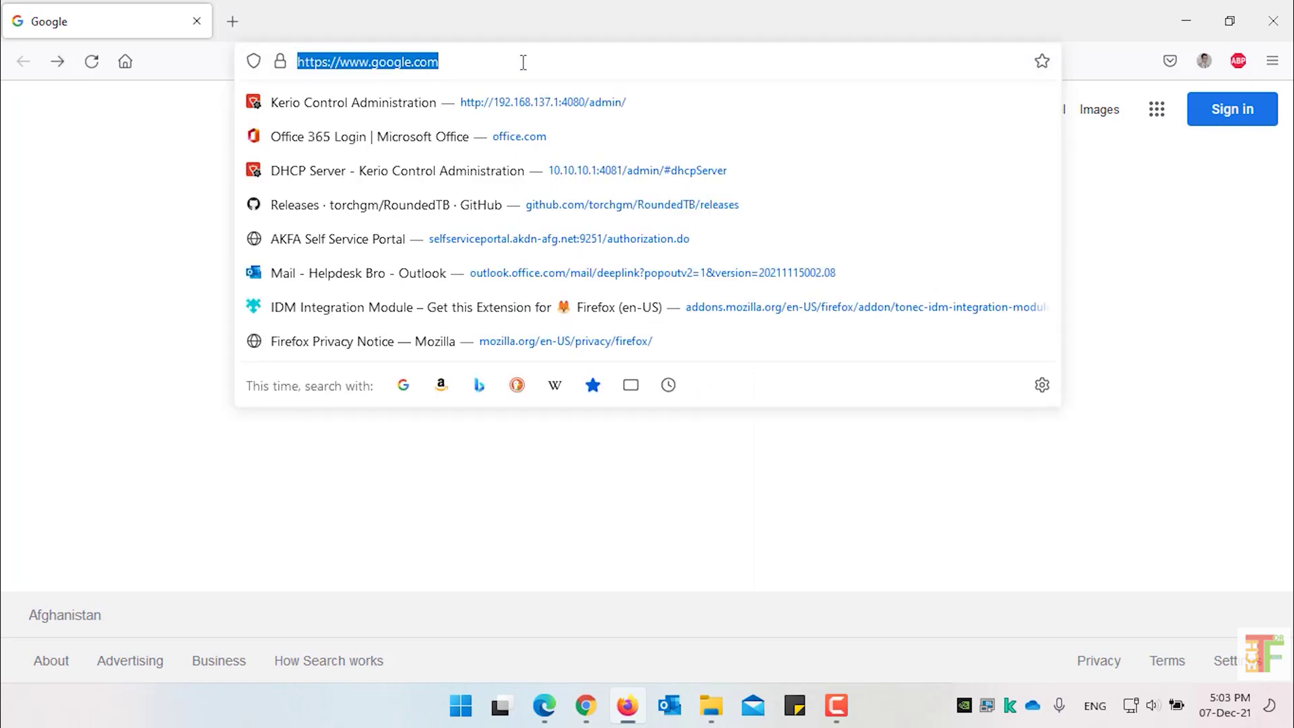
text(https://github.com/torchgm/RoundedTB/releases)
key(Return)
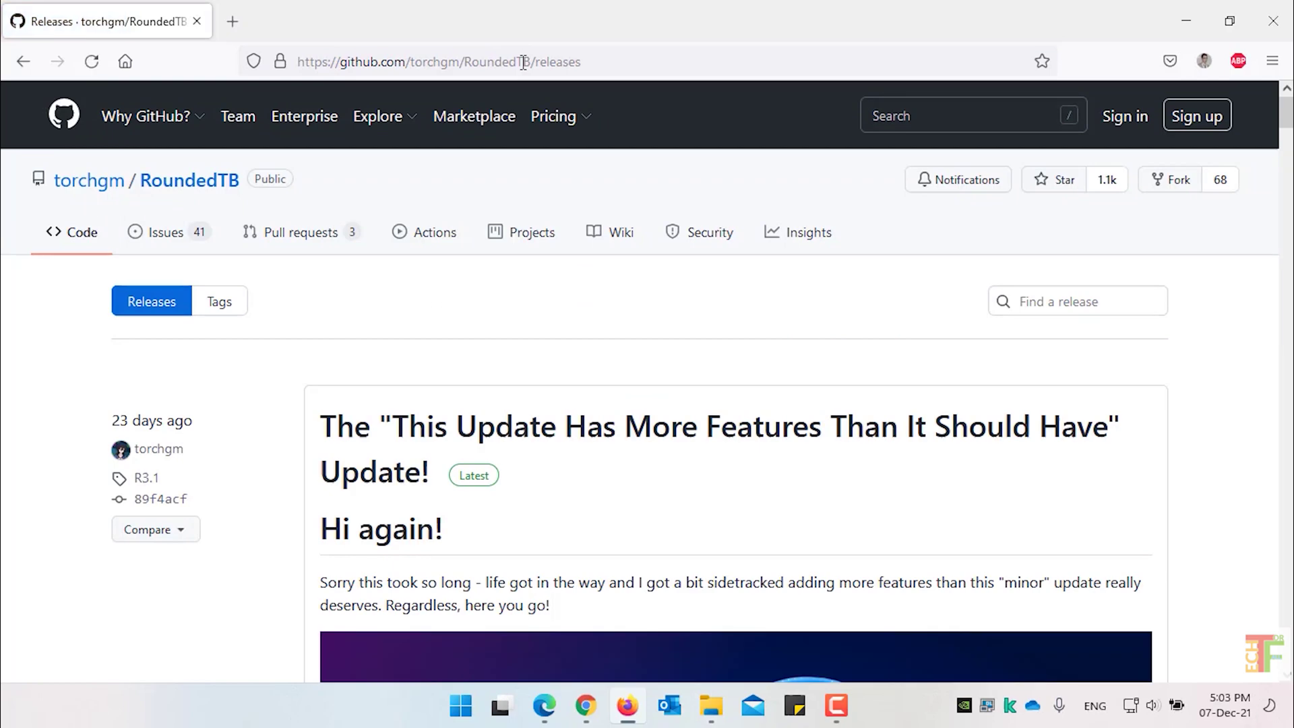
scroll(658, 431, down, 3)
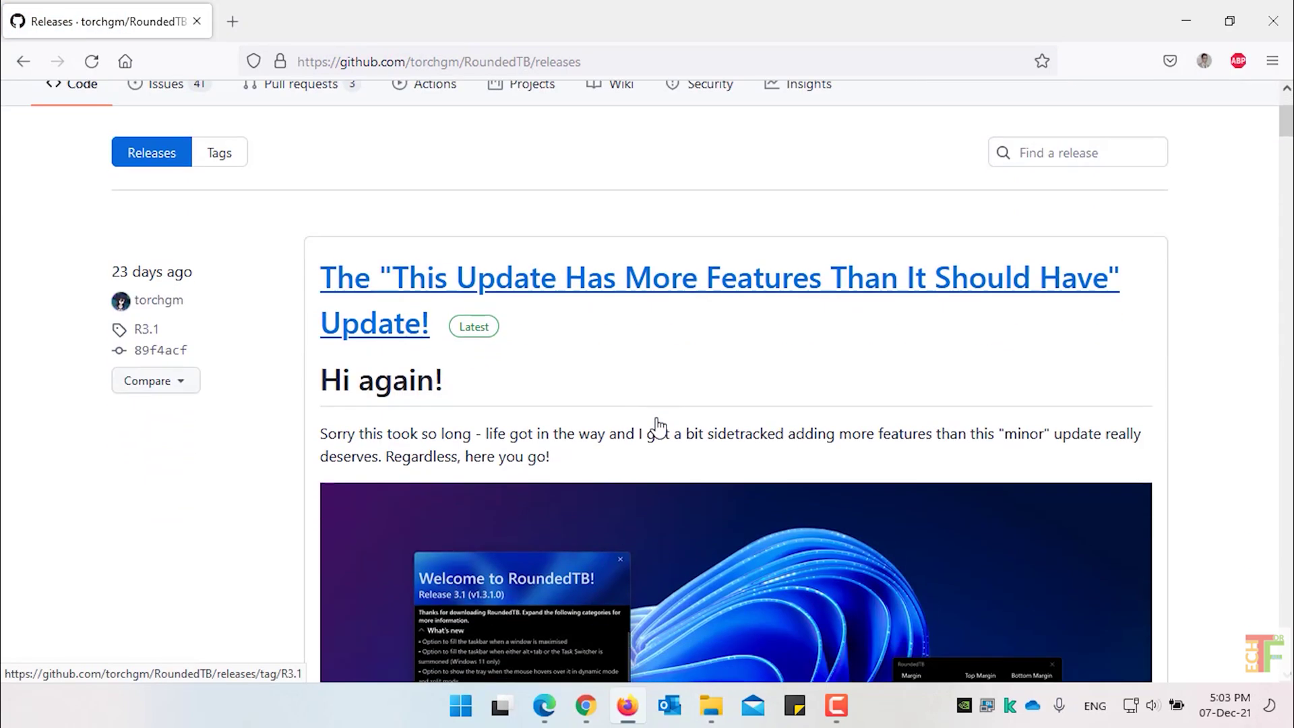
click(664, 273)
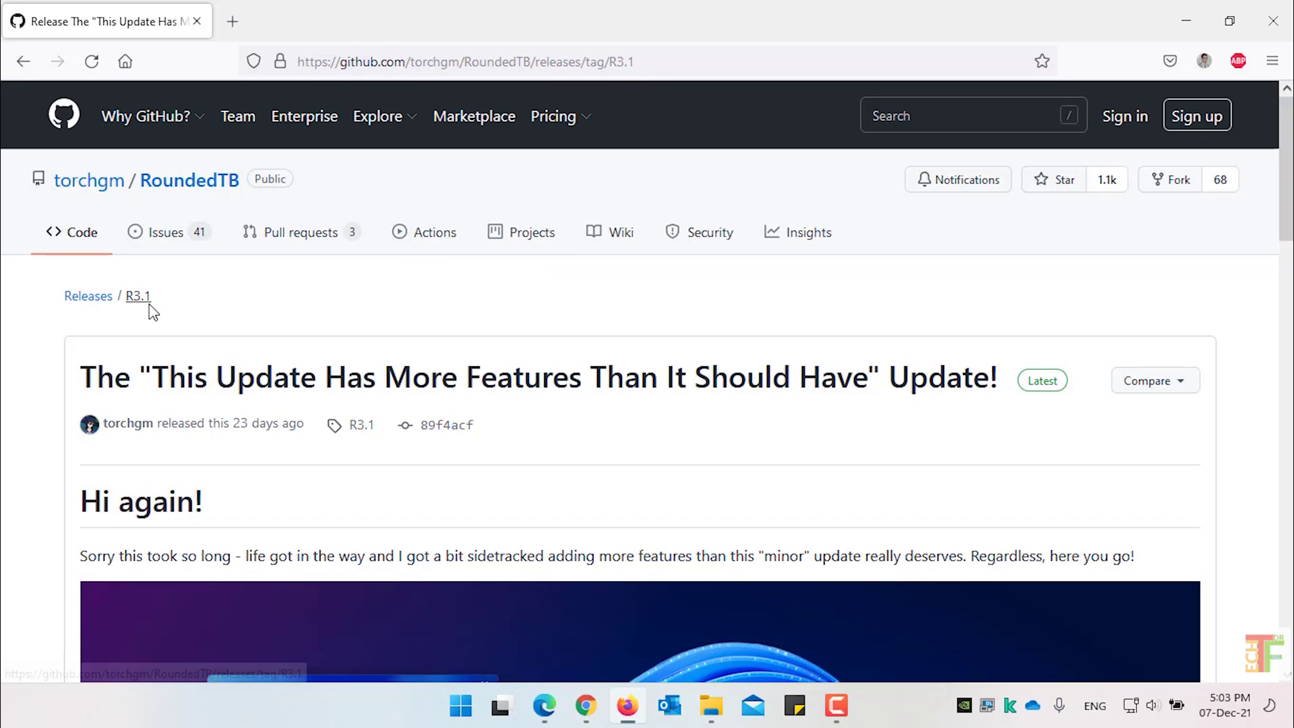
- Download RoundedTB_R3.1.zip from the release assets, save it to disk, and check its progress
scroll(357, 367, down, 20)
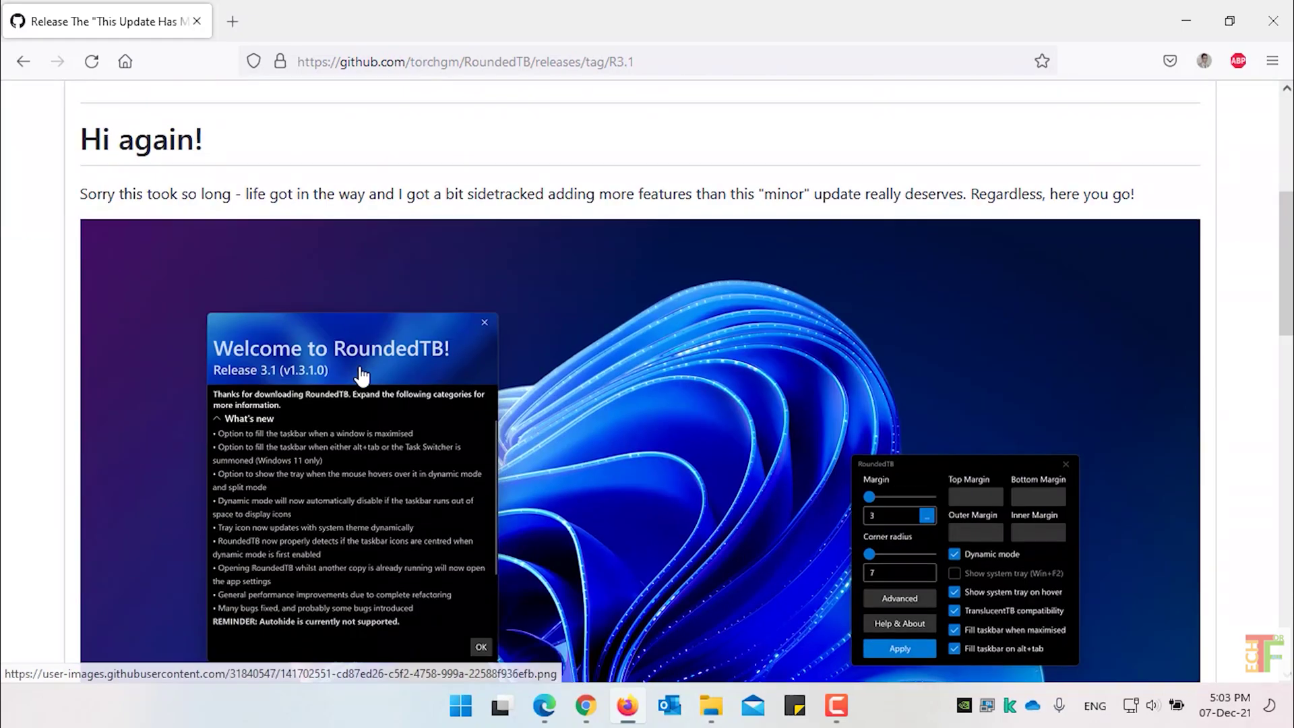
scroll(371, 357, down, 2)
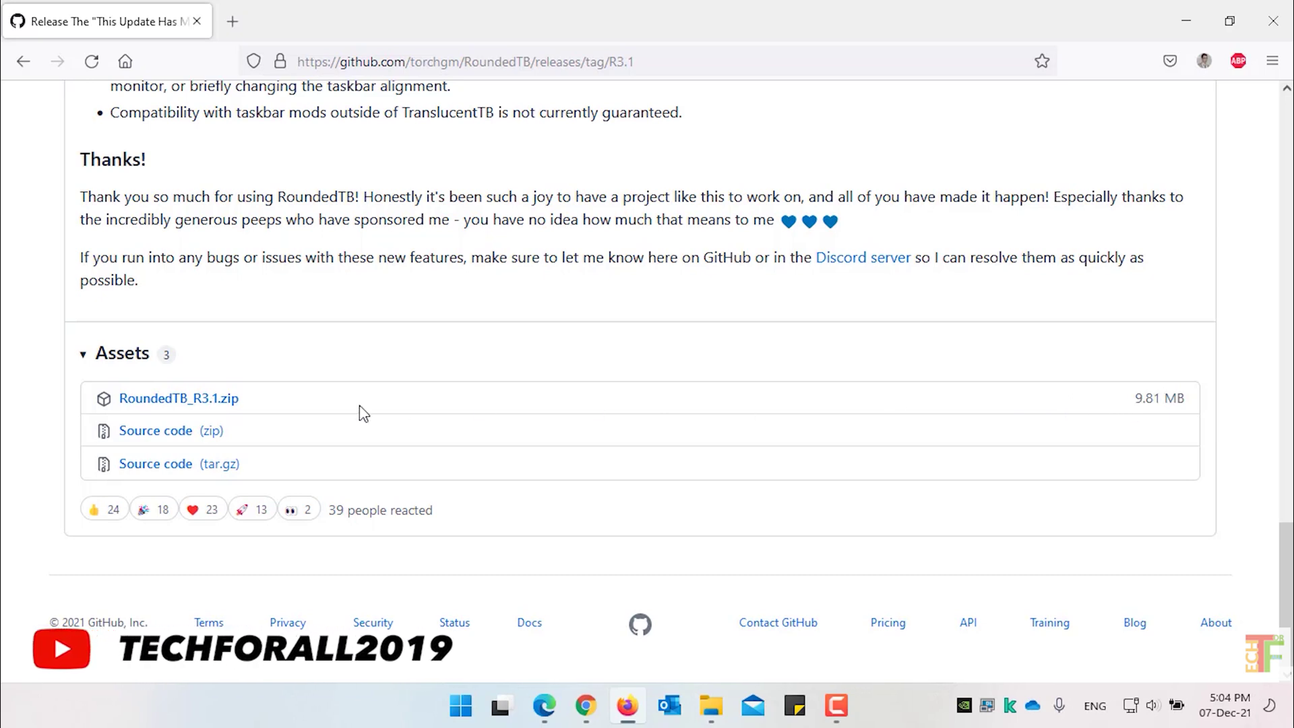
click(186, 405)
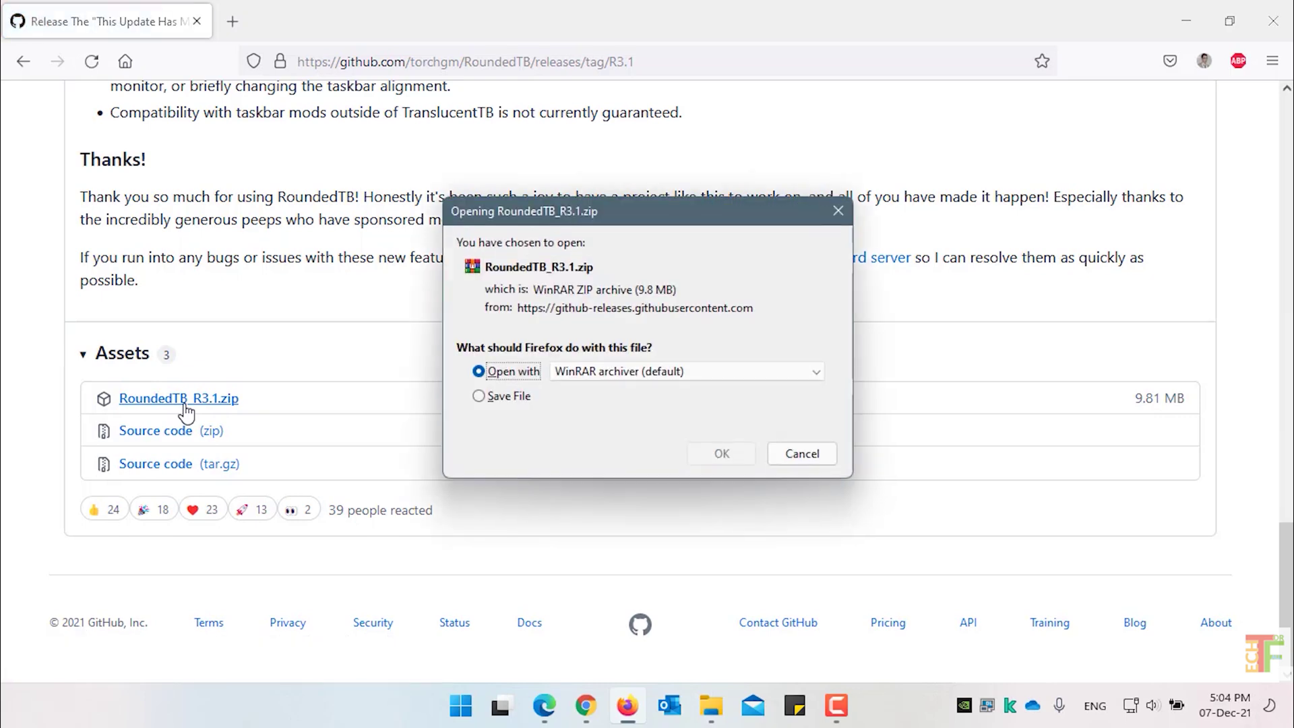
click(516, 397)
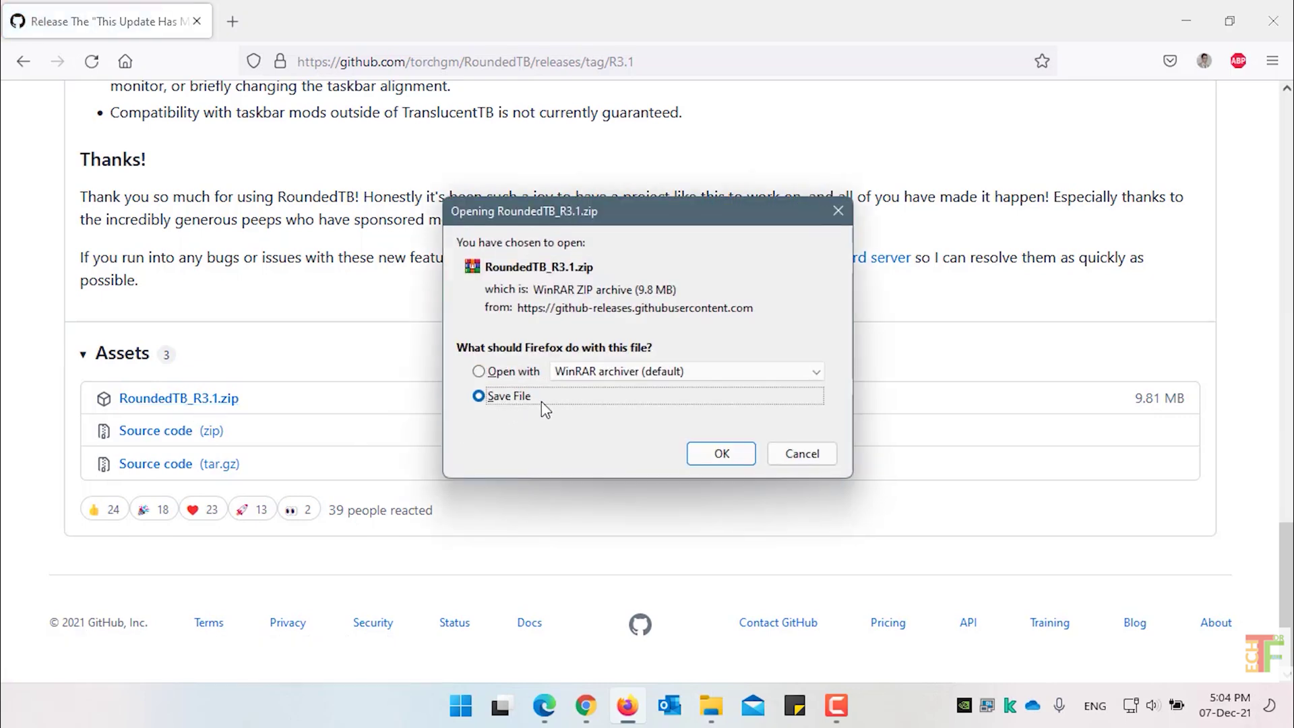
click(725, 453)
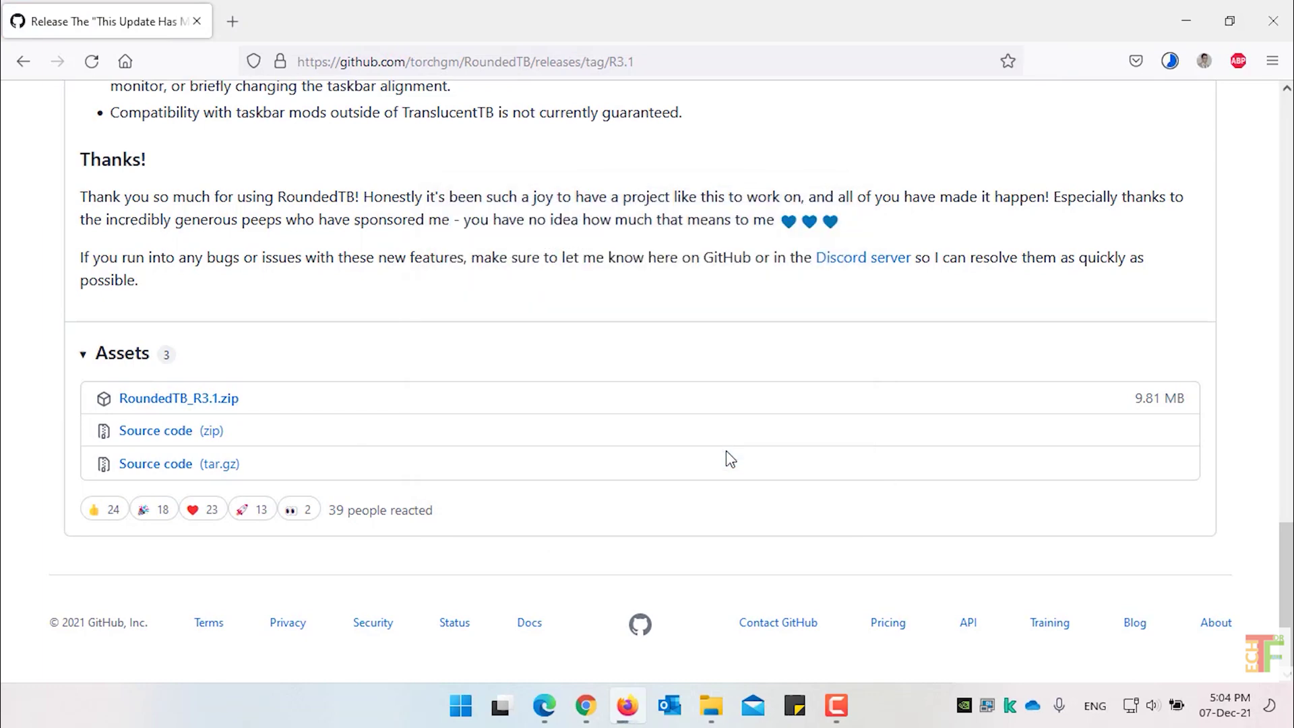
click(1181, 67)
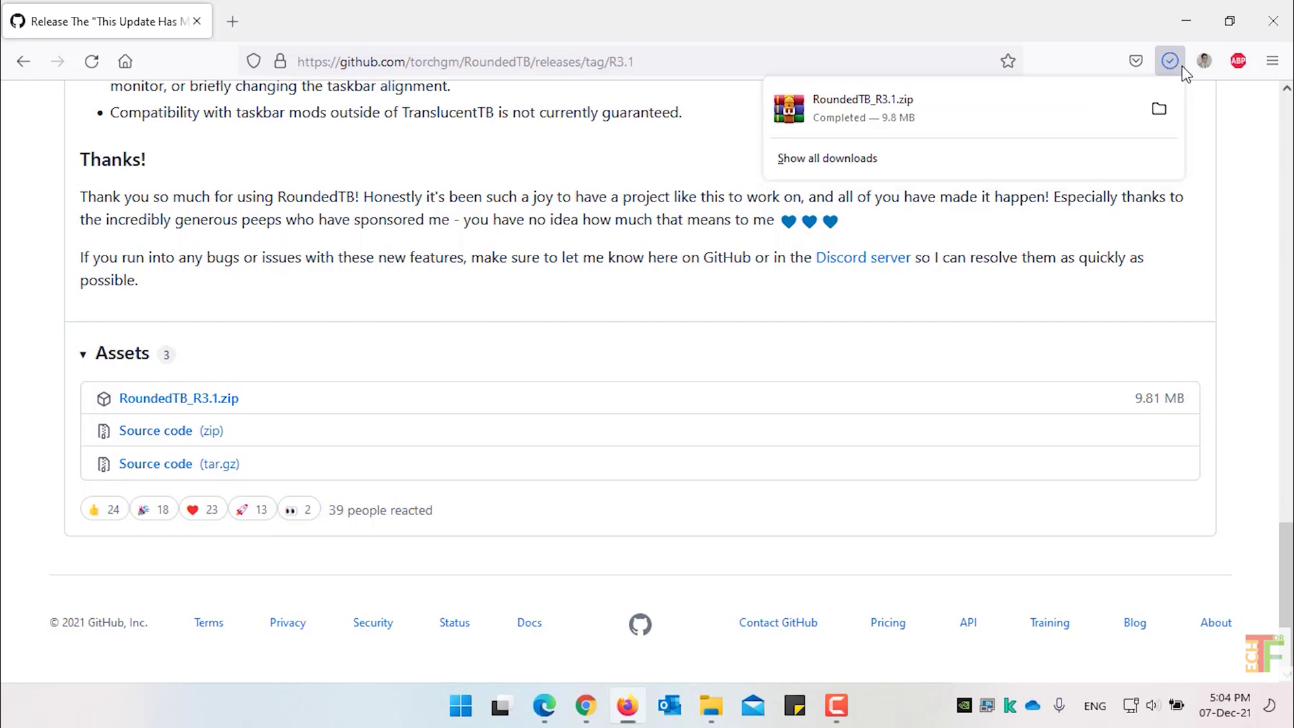
- Extract the downloaded RoundedTB_R3.1.zip into a RoundedTB_R3.1 folder, without showing files afterward
click(1164, 113)
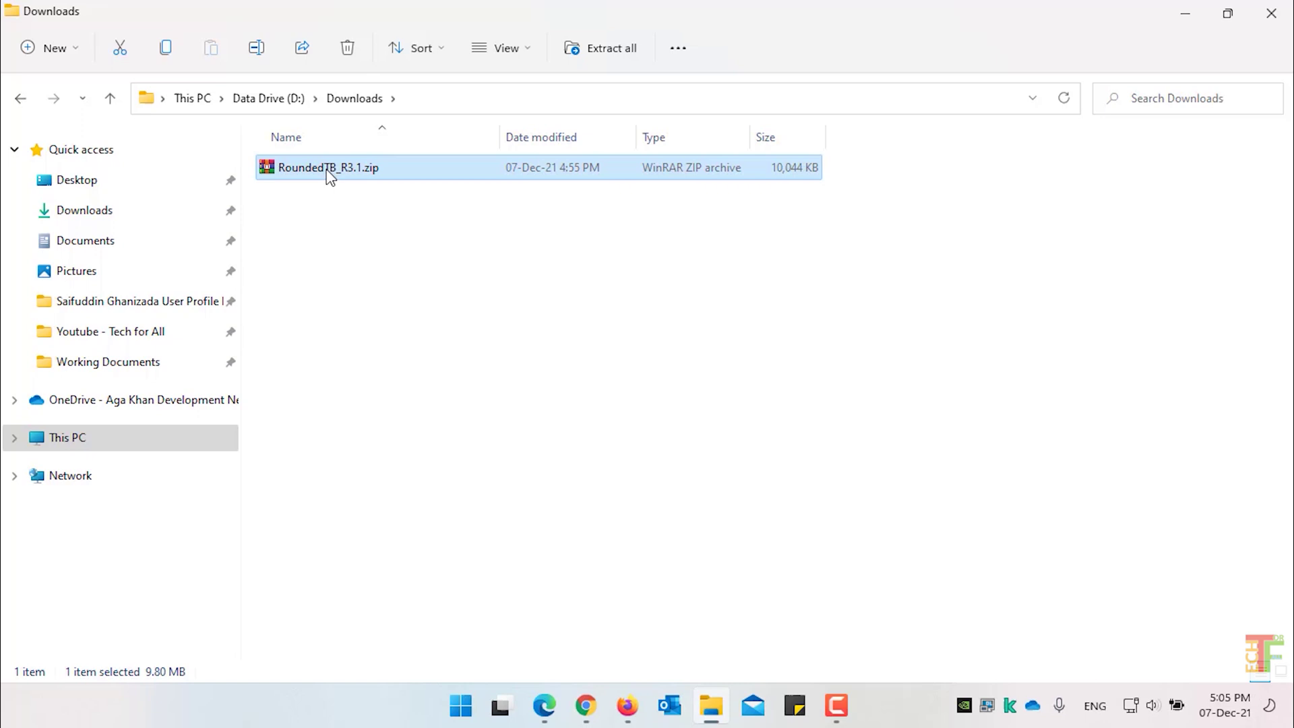
right_click(328, 172)
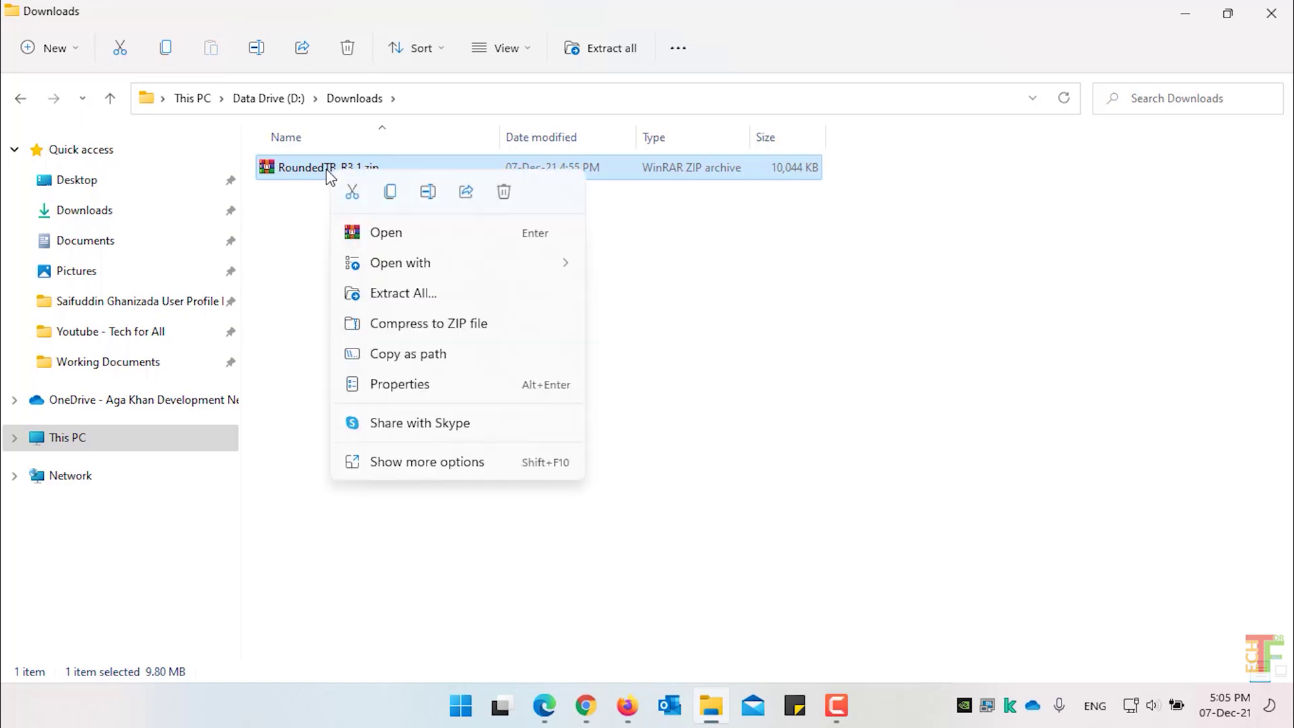
click(423, 295)
click(439, 314)
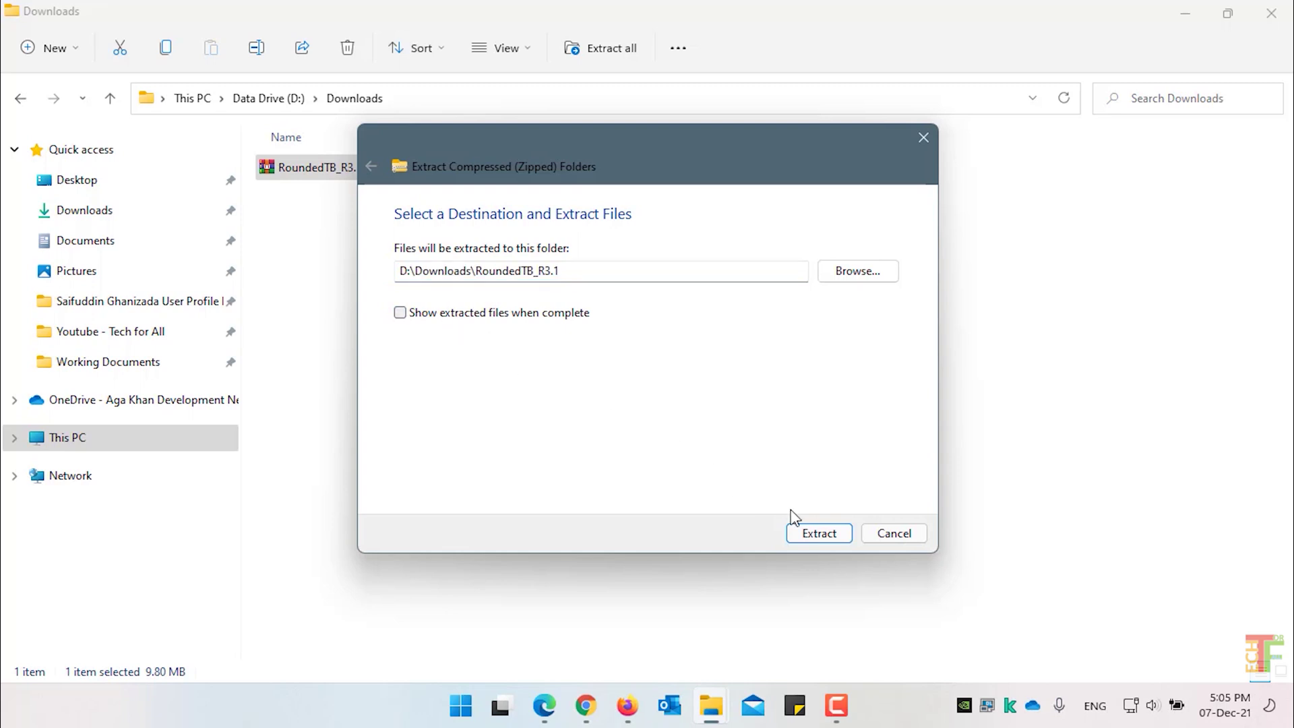
click(818, 536)
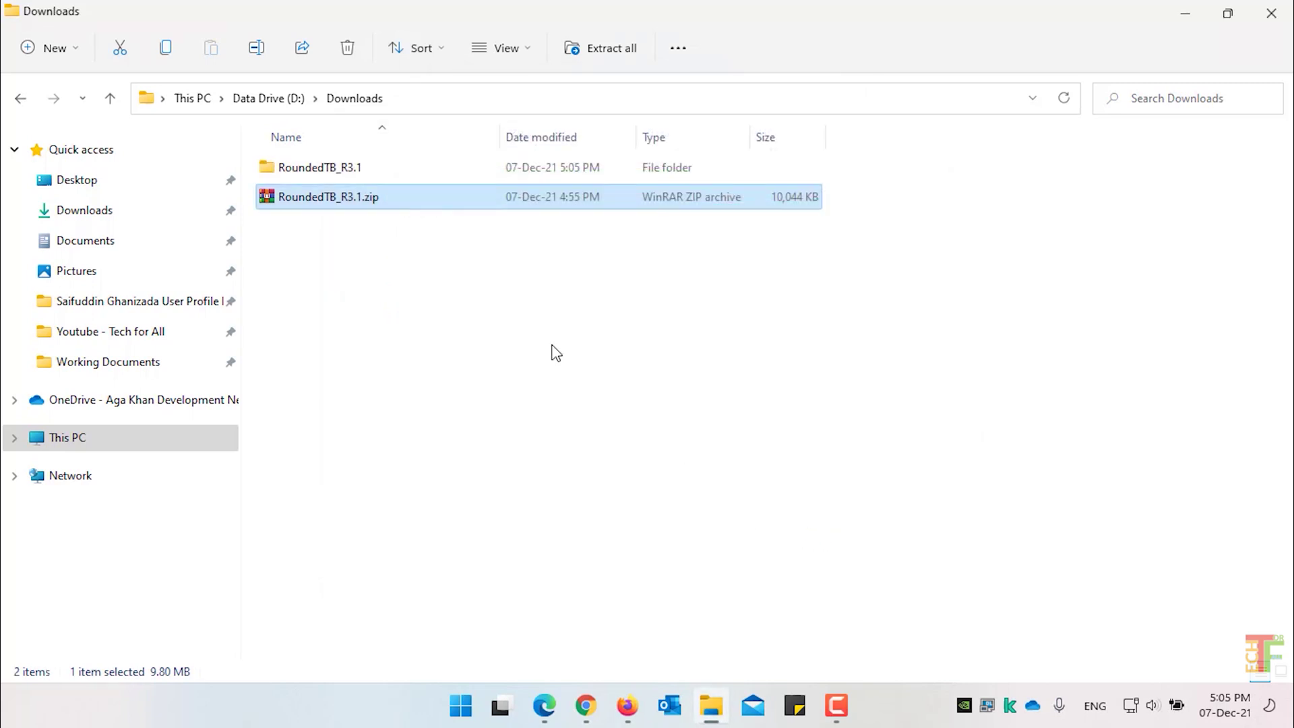
- Copy the RoundedTB_R3.1 folder into a new 'Tricks' folder on the C: drive
click(421, 177)
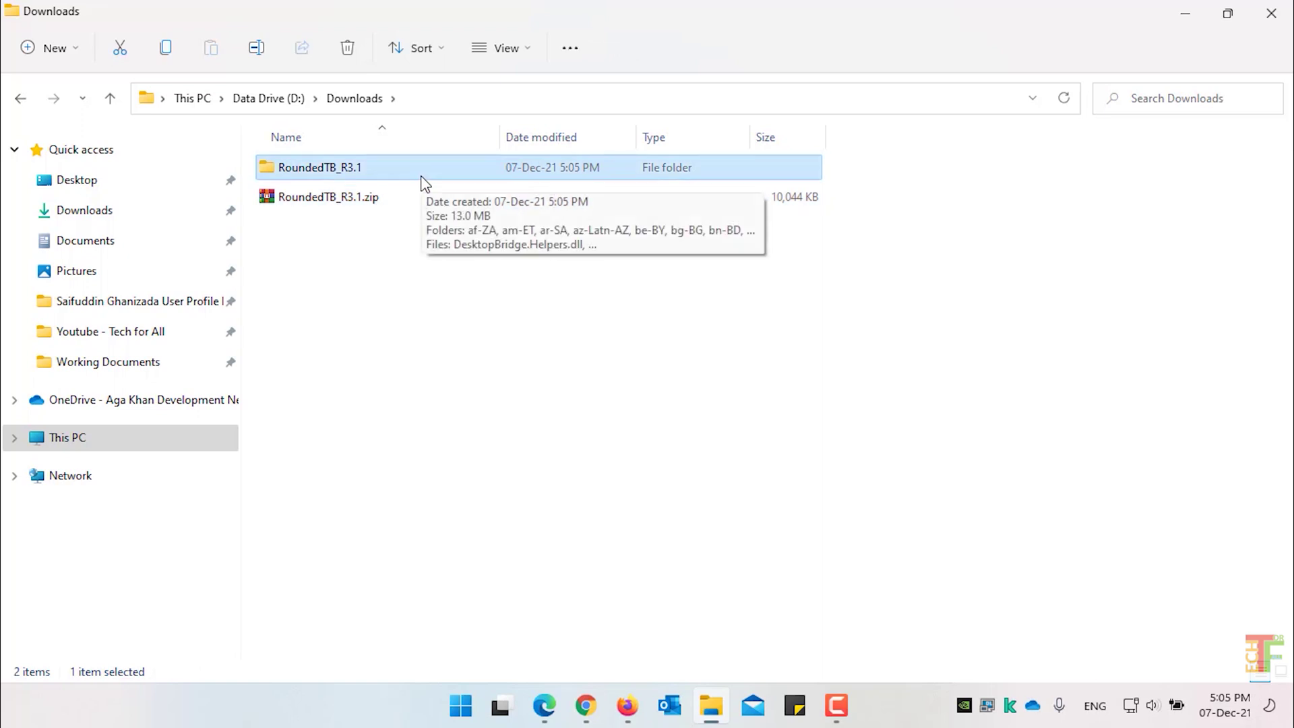
key(ctrl+c)
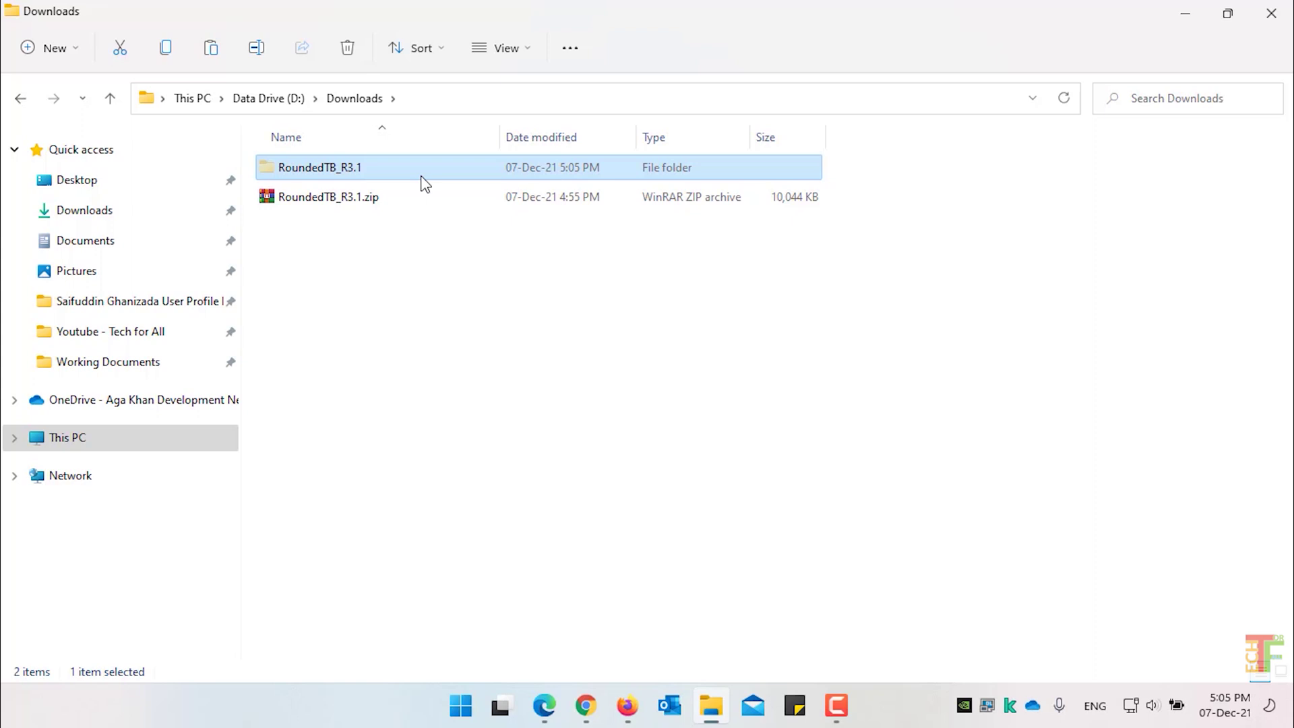
key(super+e)
double_click(462, 326)
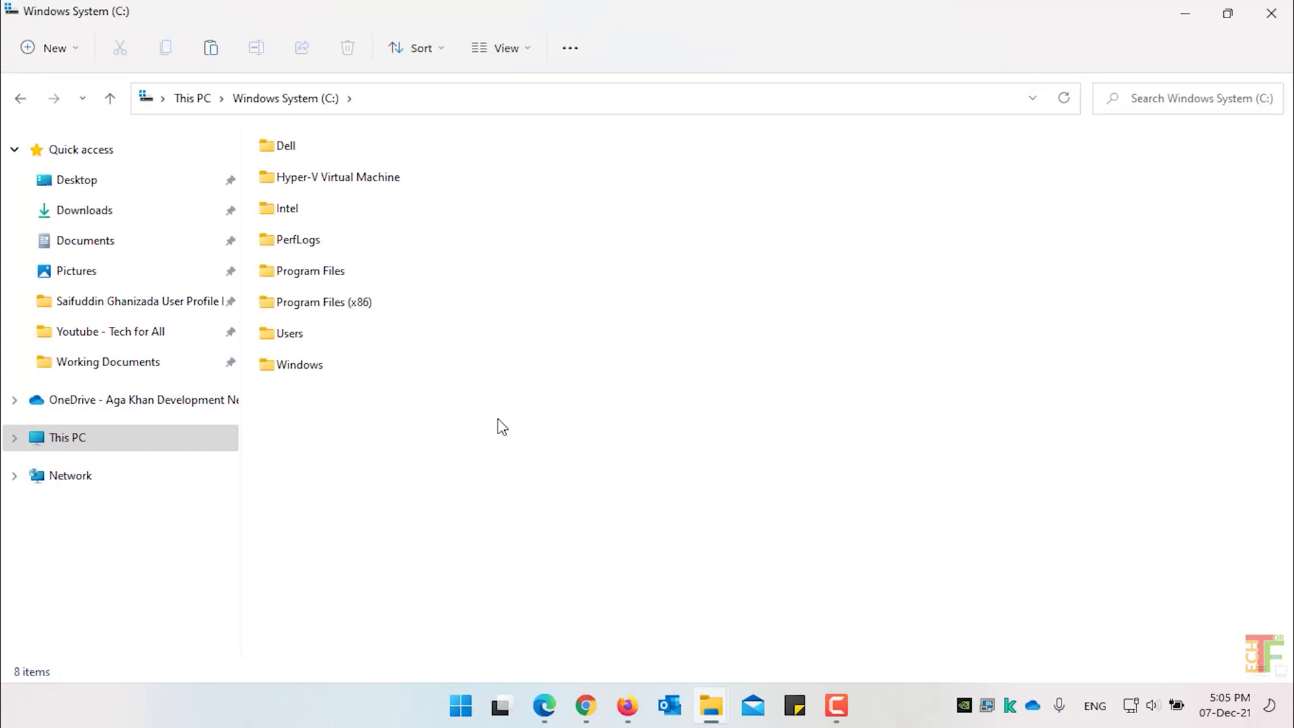
key(ctrl+shift+n)
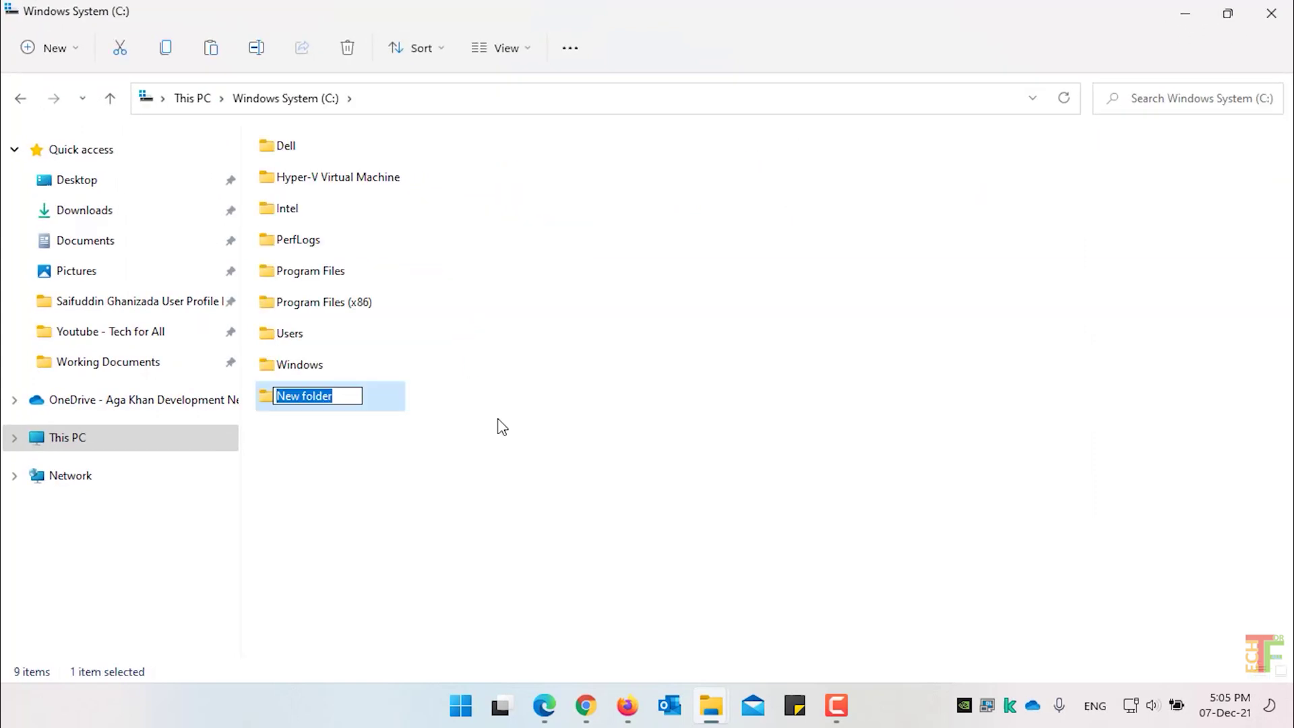
text(Tricks)
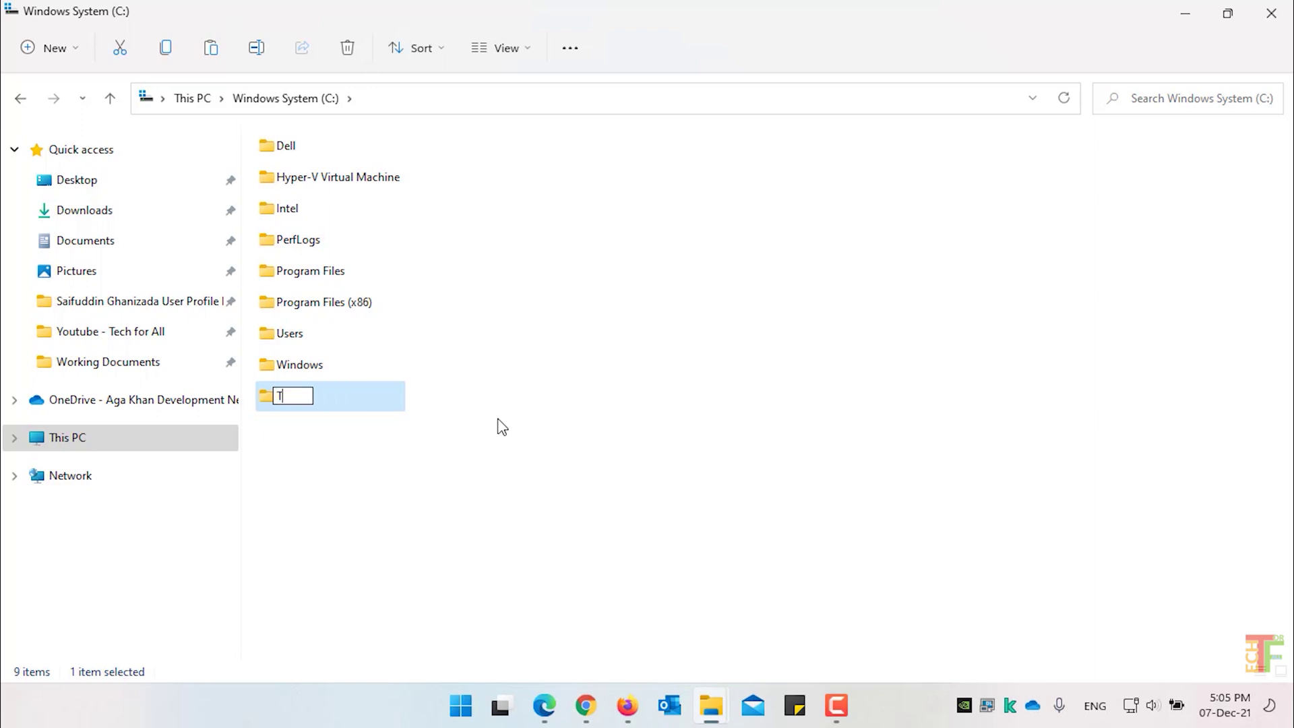
key(Return)
key(Return)
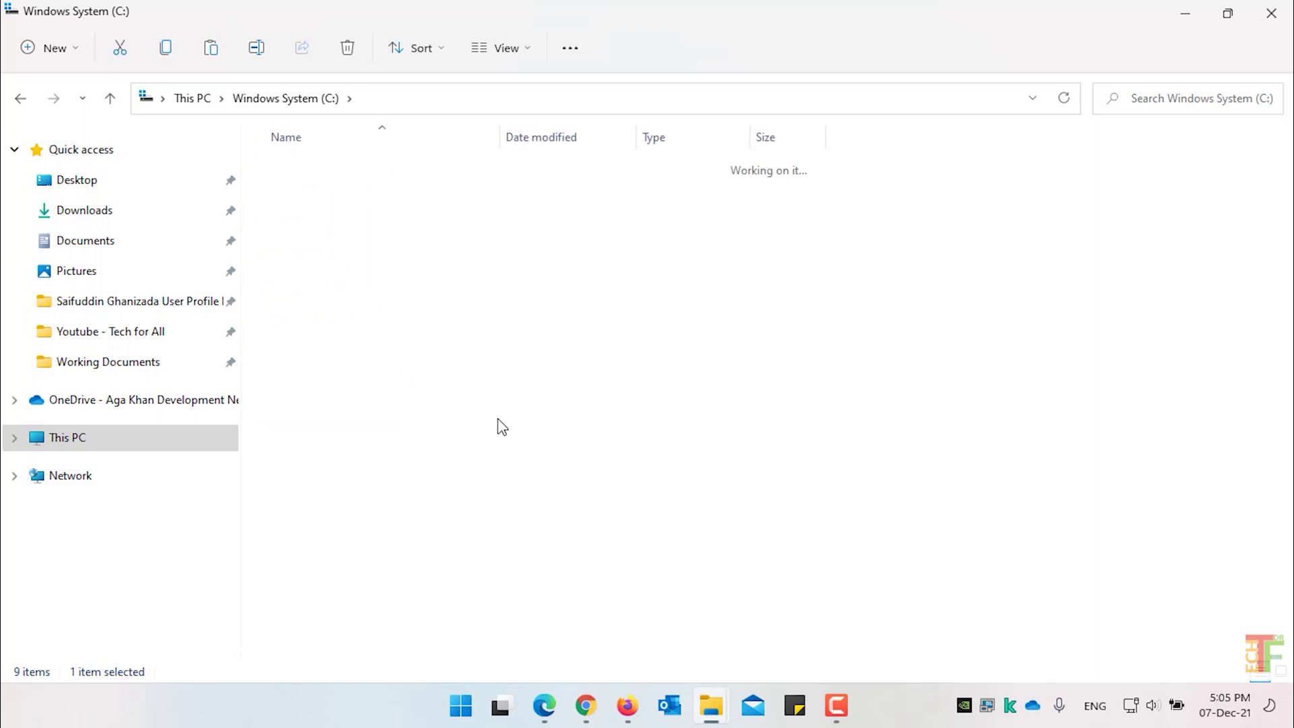
key(ctrl+v)
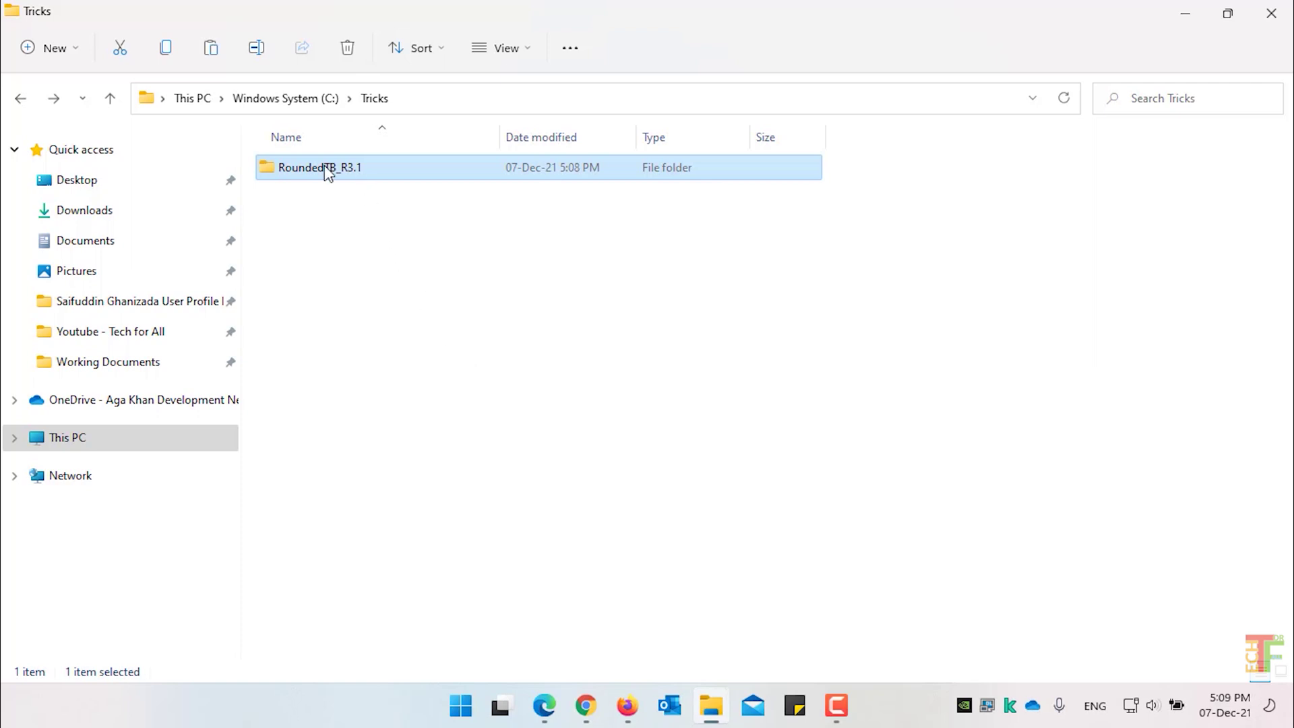
- Open C:\Tricks\RoundedTB_R3.1 and select RoundedTB.exe
double_click(325, 168)
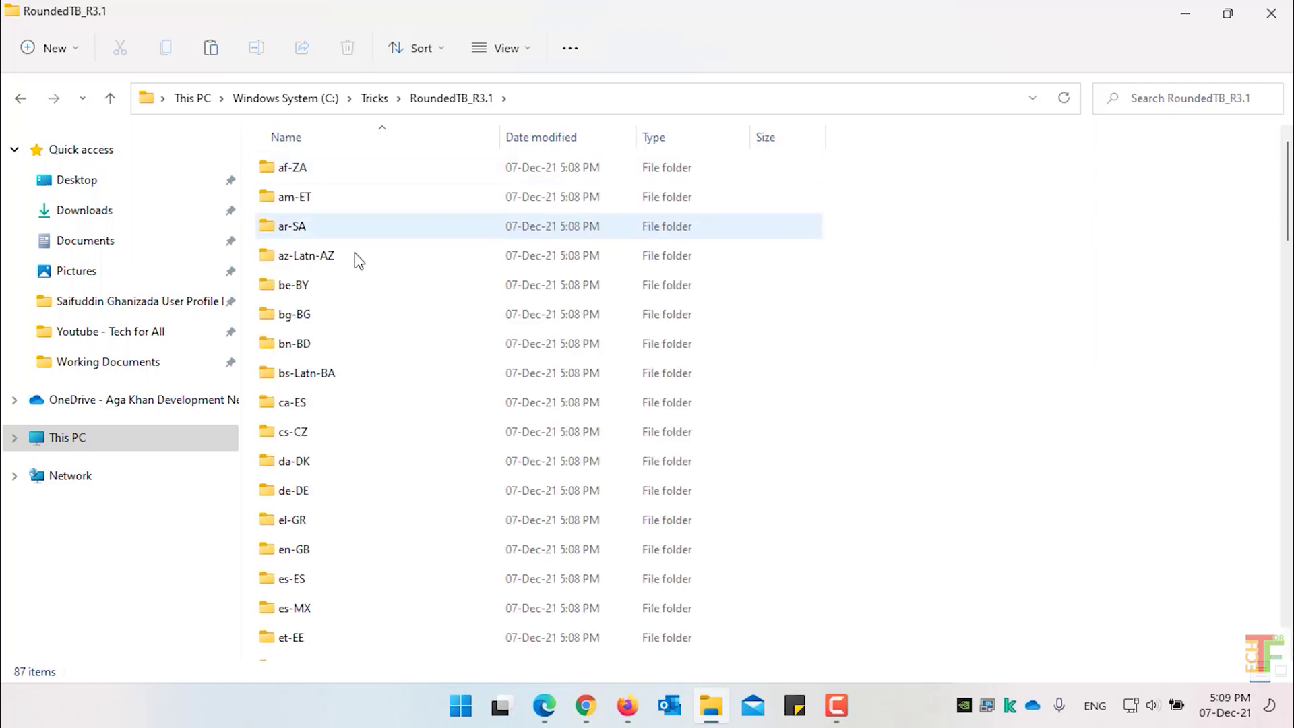
scroll(360, 324, down, 7)
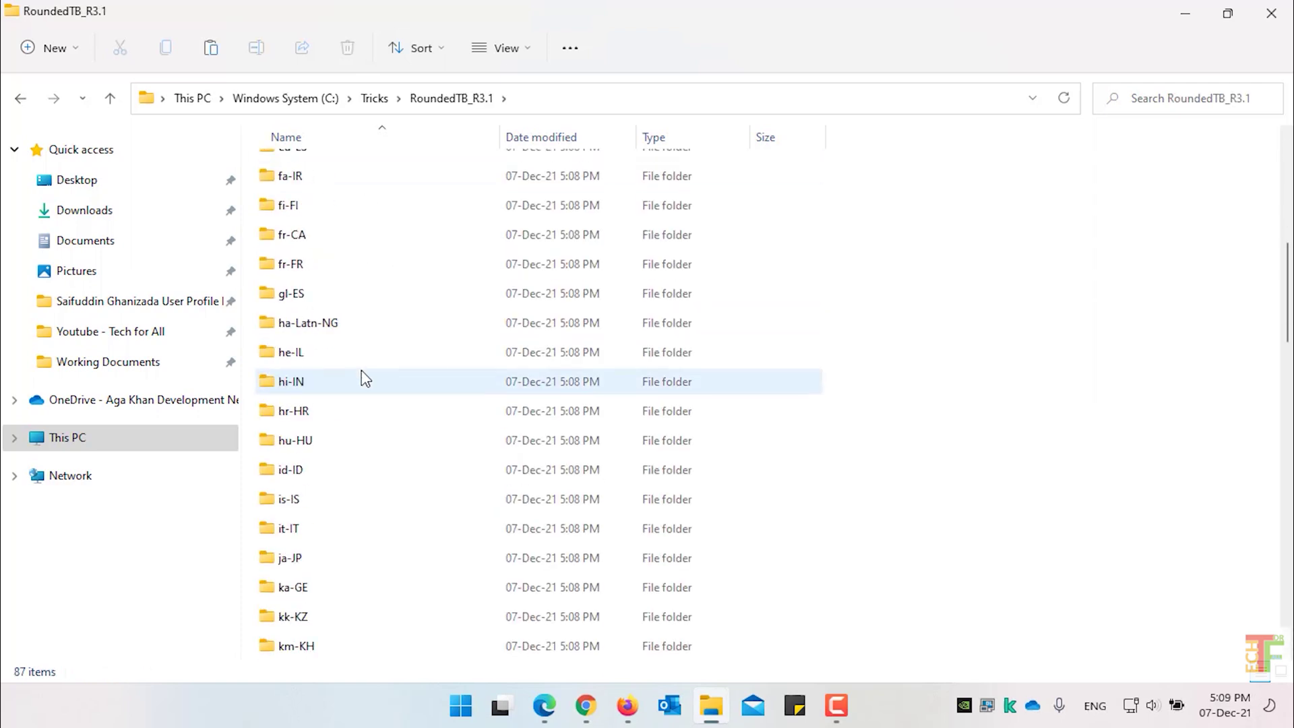
scroll(364, 384, down, 15)
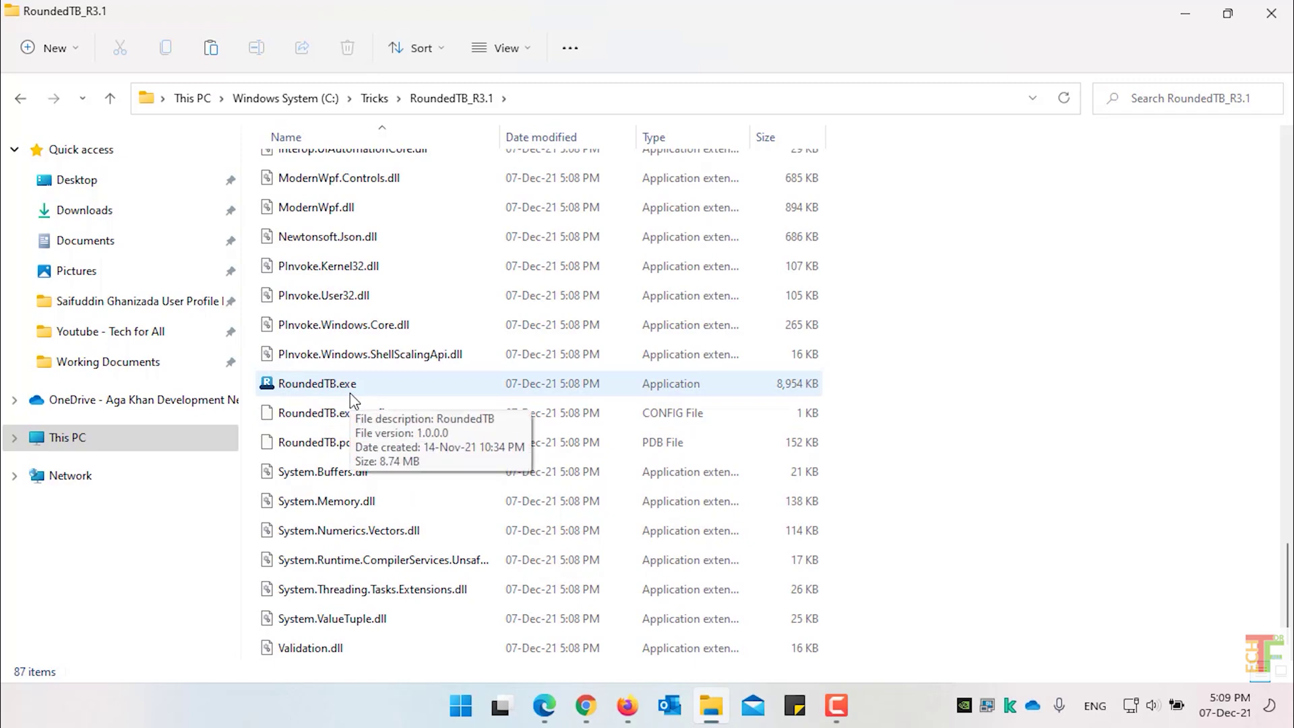
click(350, 394)
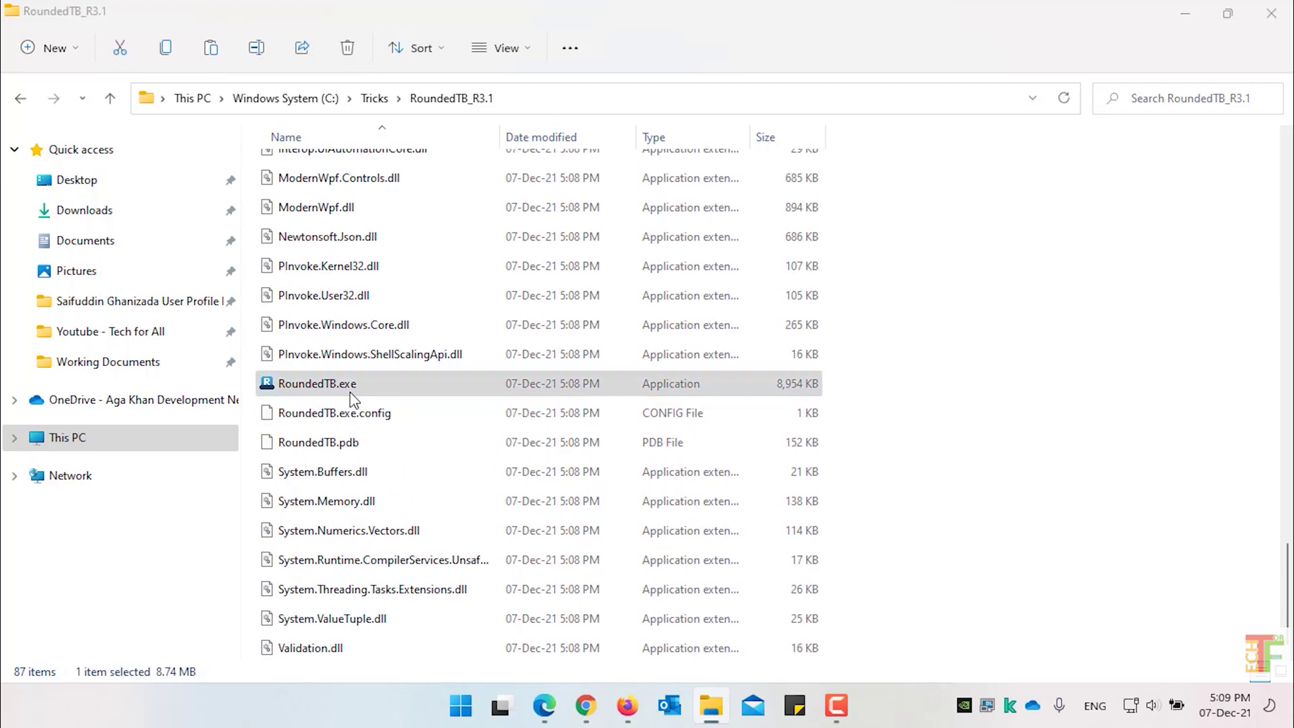
- Launch RoundedTB.exe and allow it past the SmartScreen warning with Run anyway
double_click(351, 399)
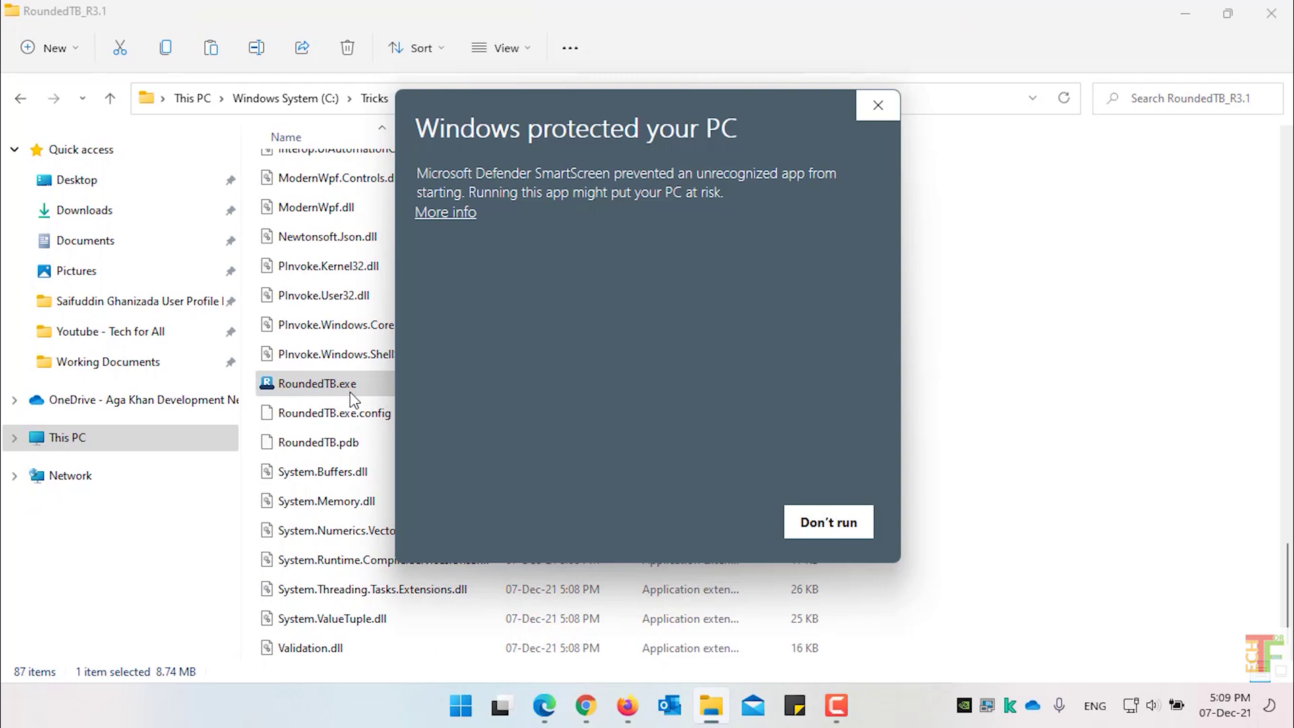
click(446, 213)
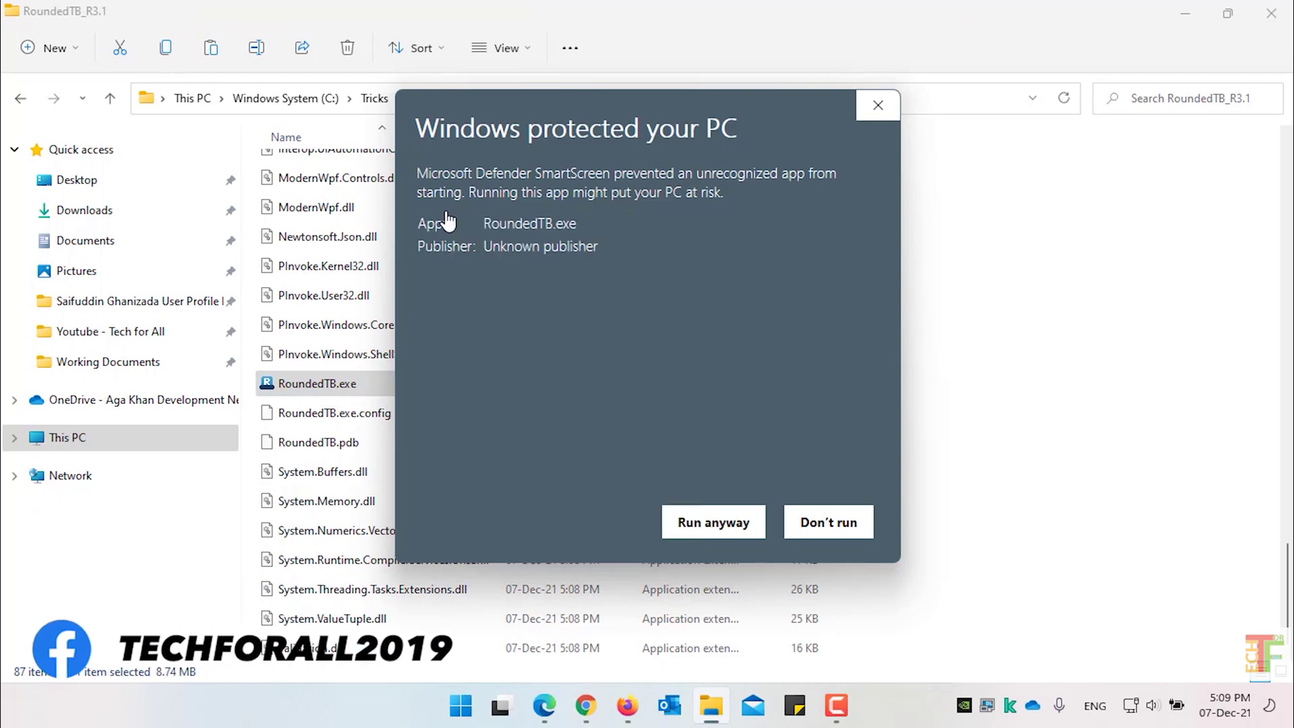
click(714, 524)
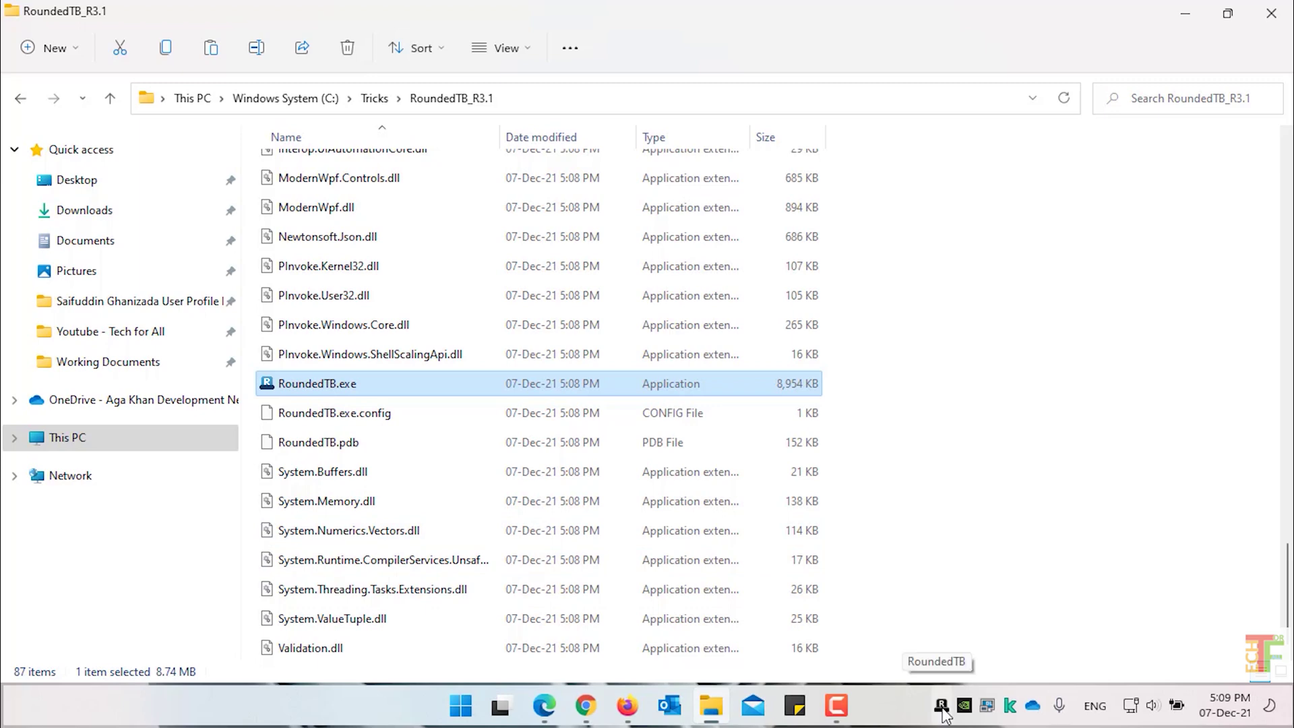
- Bring up the RoundedTB settings window from its tray icon and minimize File Explorer
right_click(942, 706)
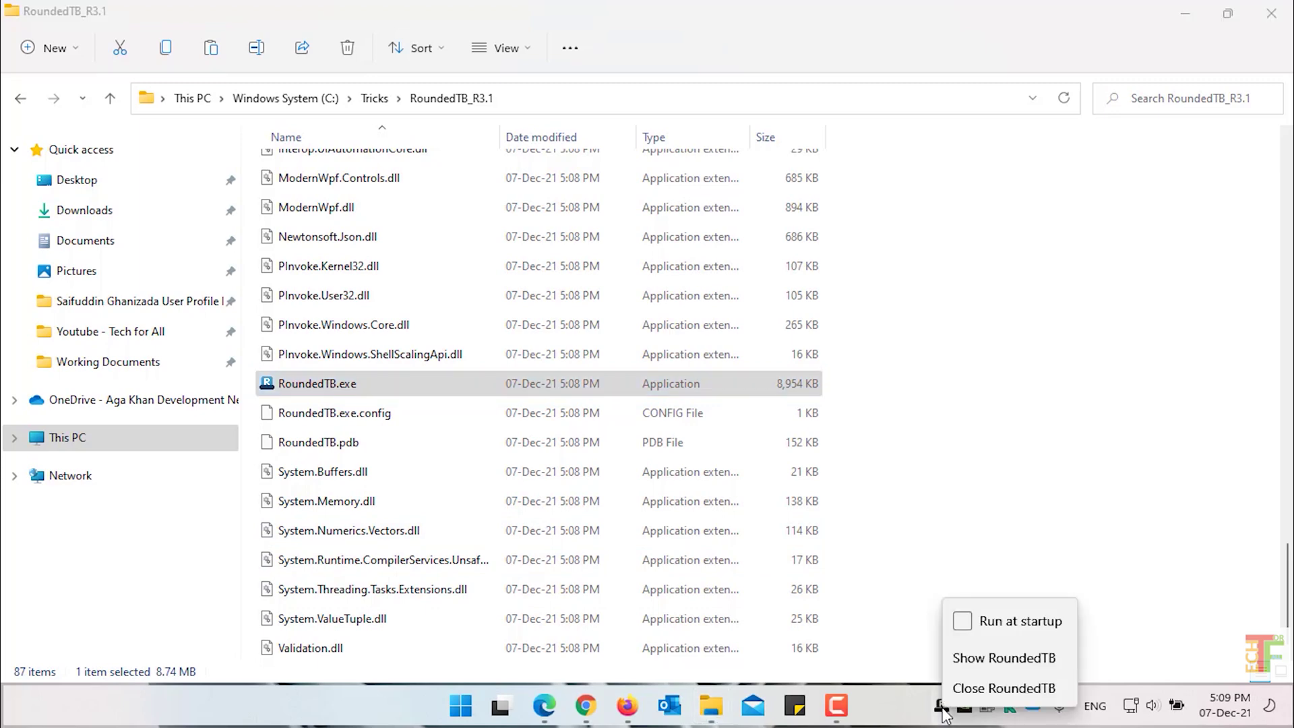
click(983, 667)
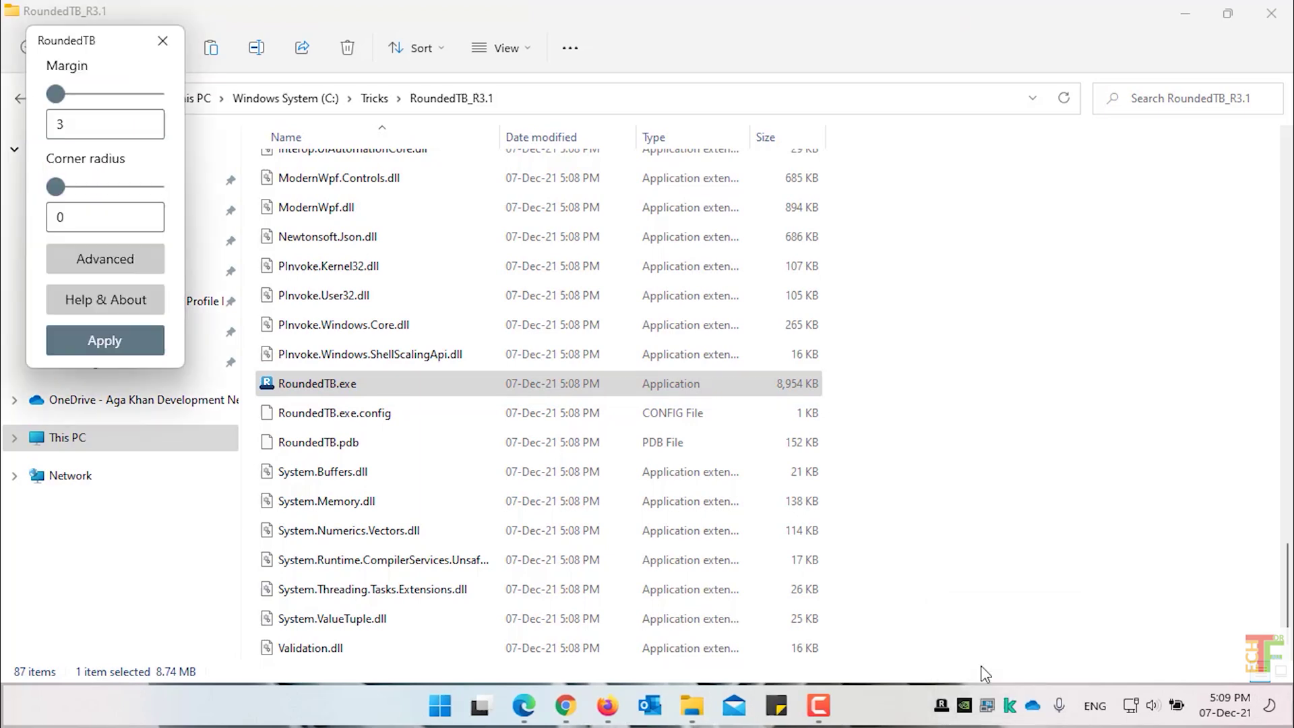
click(1185, 15)
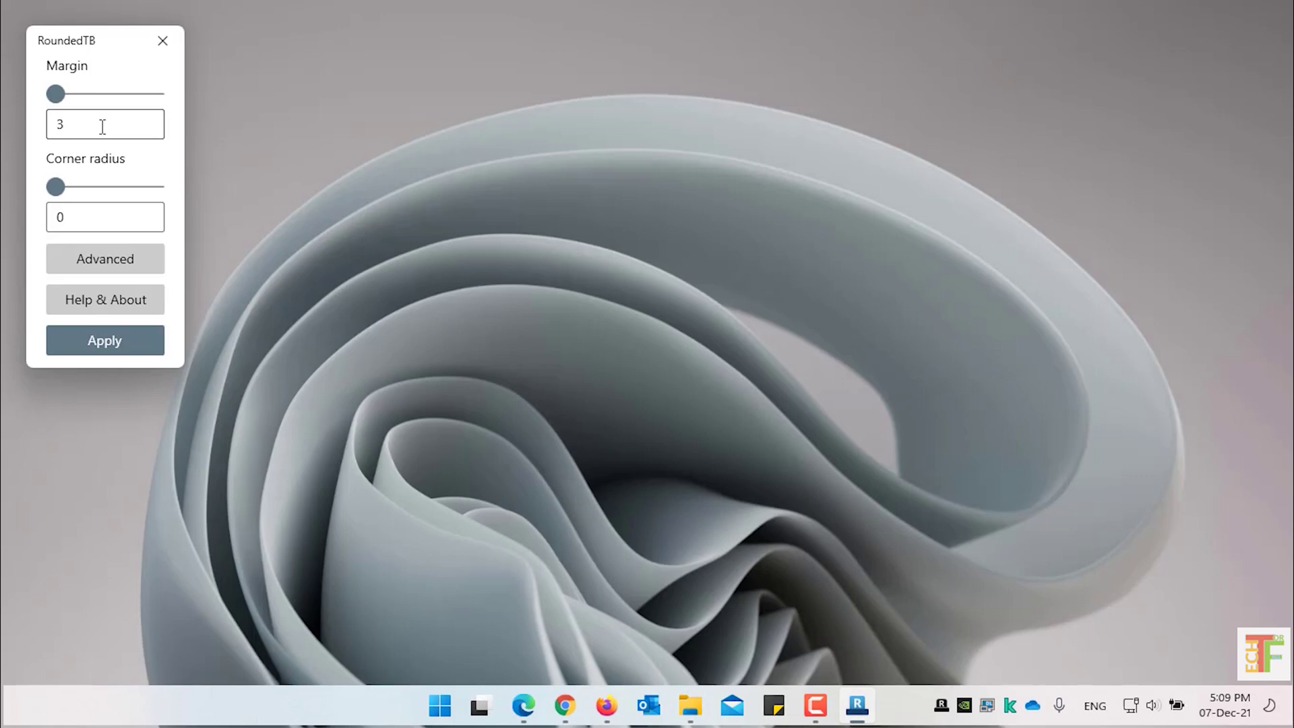
- Change Margin from 3 to 0 and Corner radius to 15, then apply
click(102, 127)
key(BackSpace)
text(0)
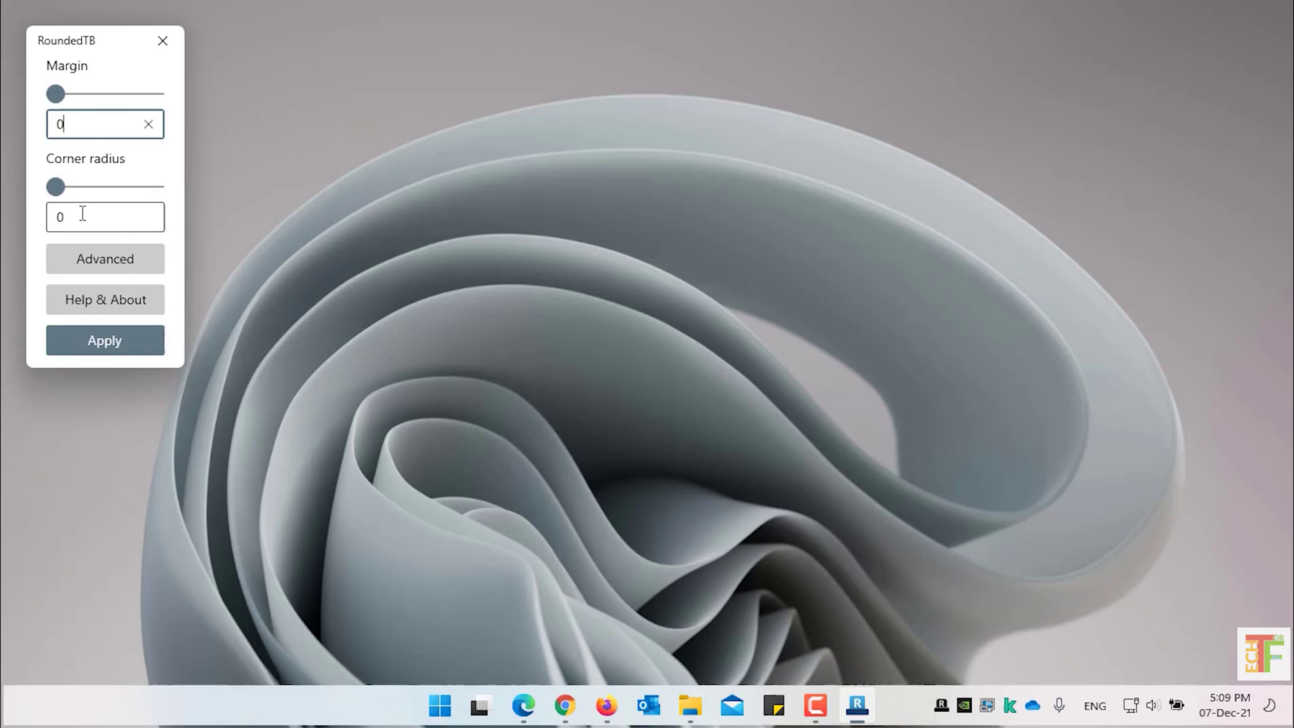
drag(82, 213, 61, 215)
text(15)
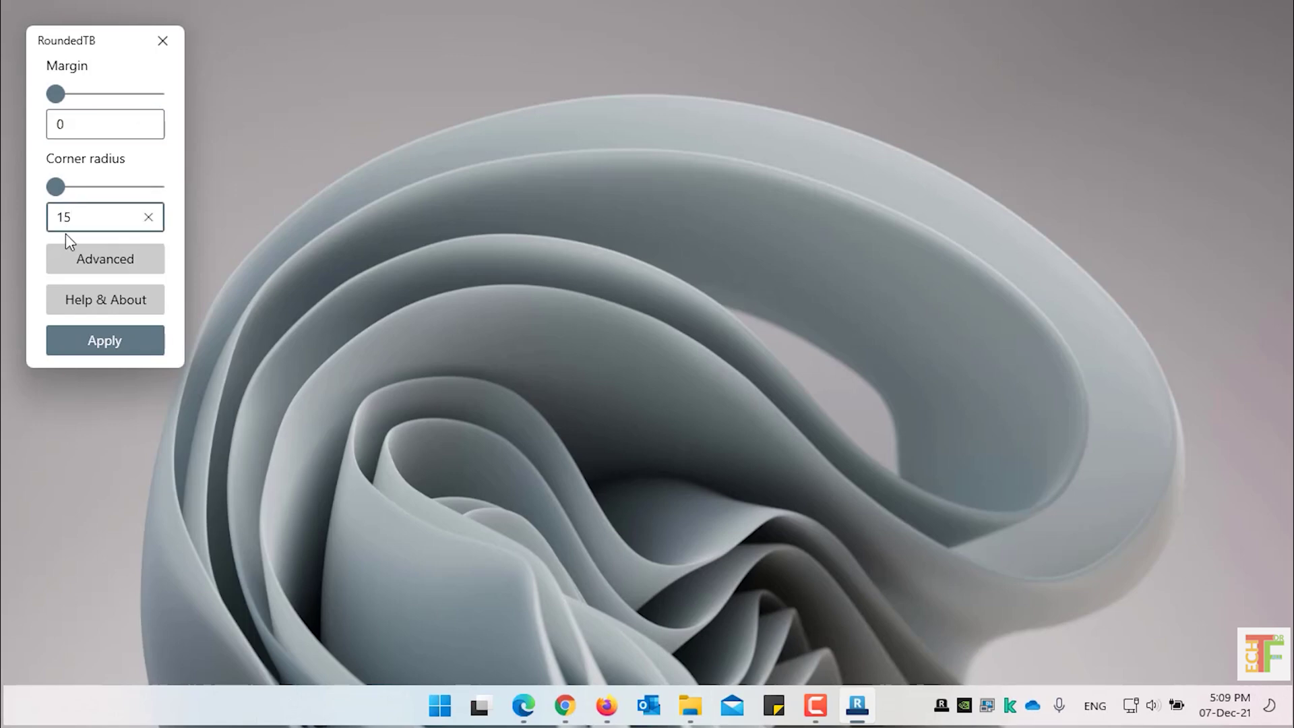
click(105, 341)
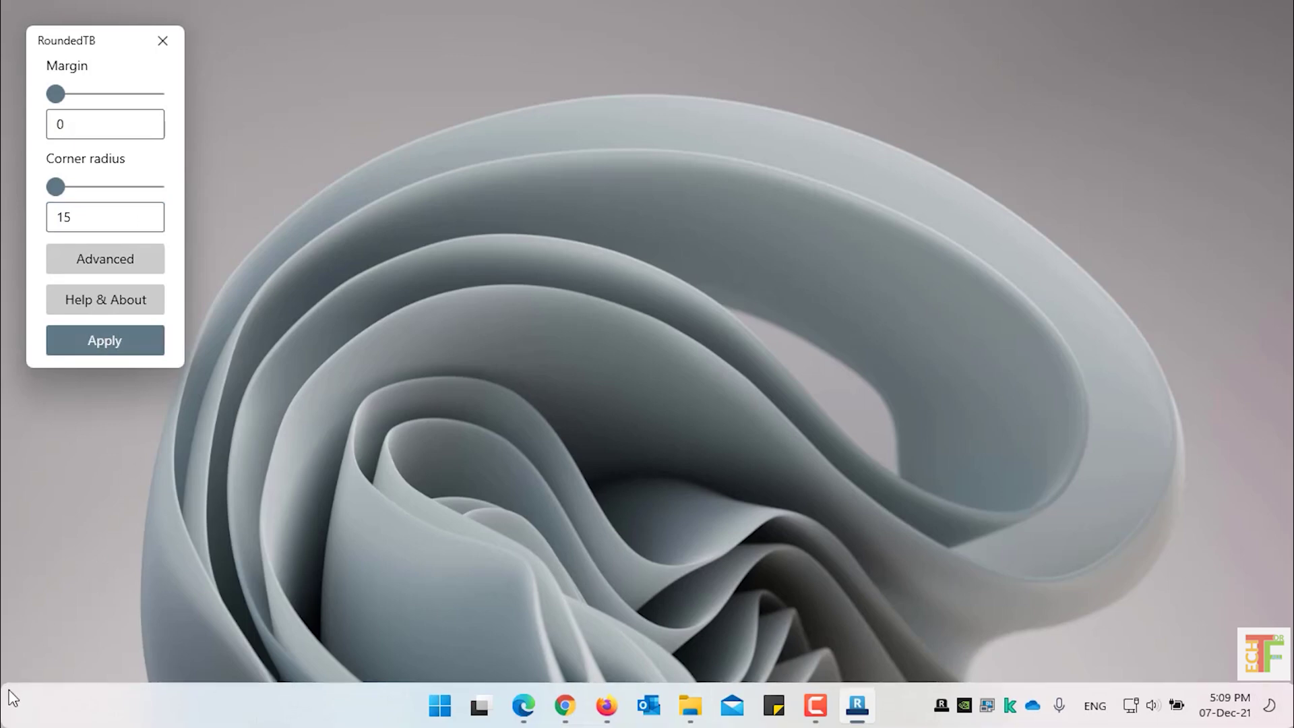
- In Advanced settings, enable and apply Dynamic mode for a centred dock
click(113, 271)
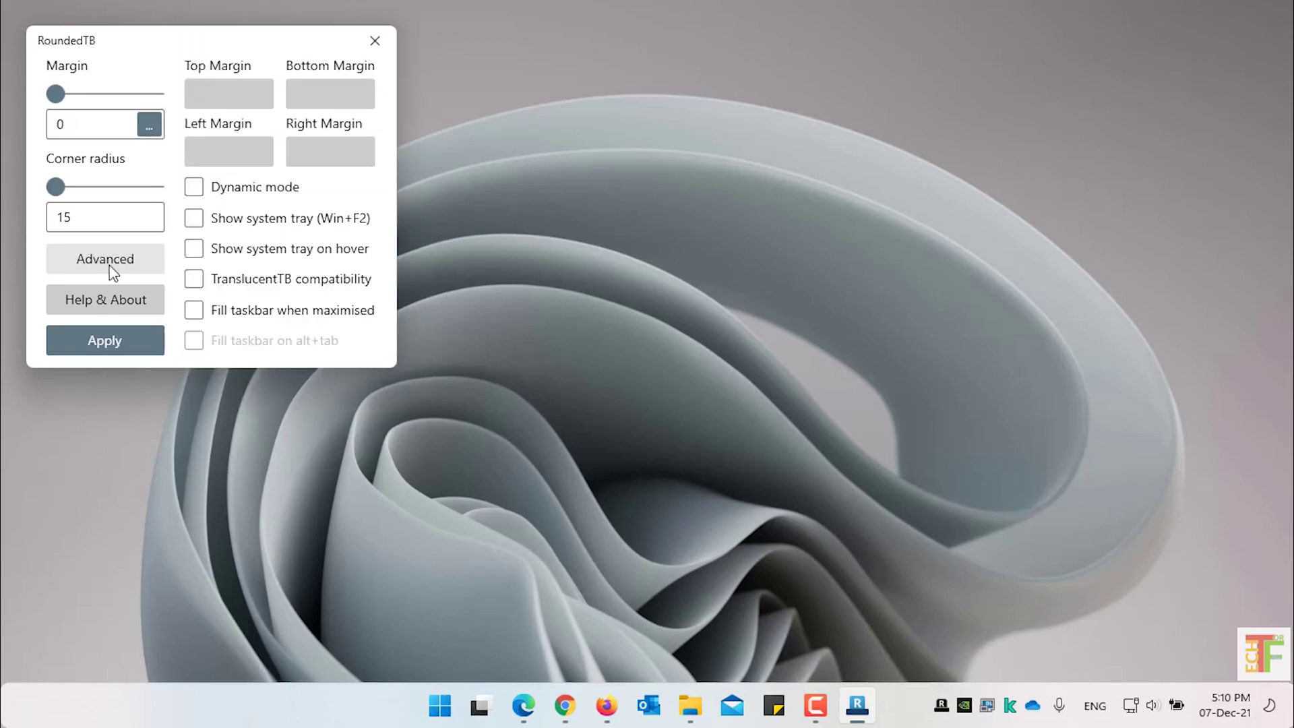
click(226, 192)
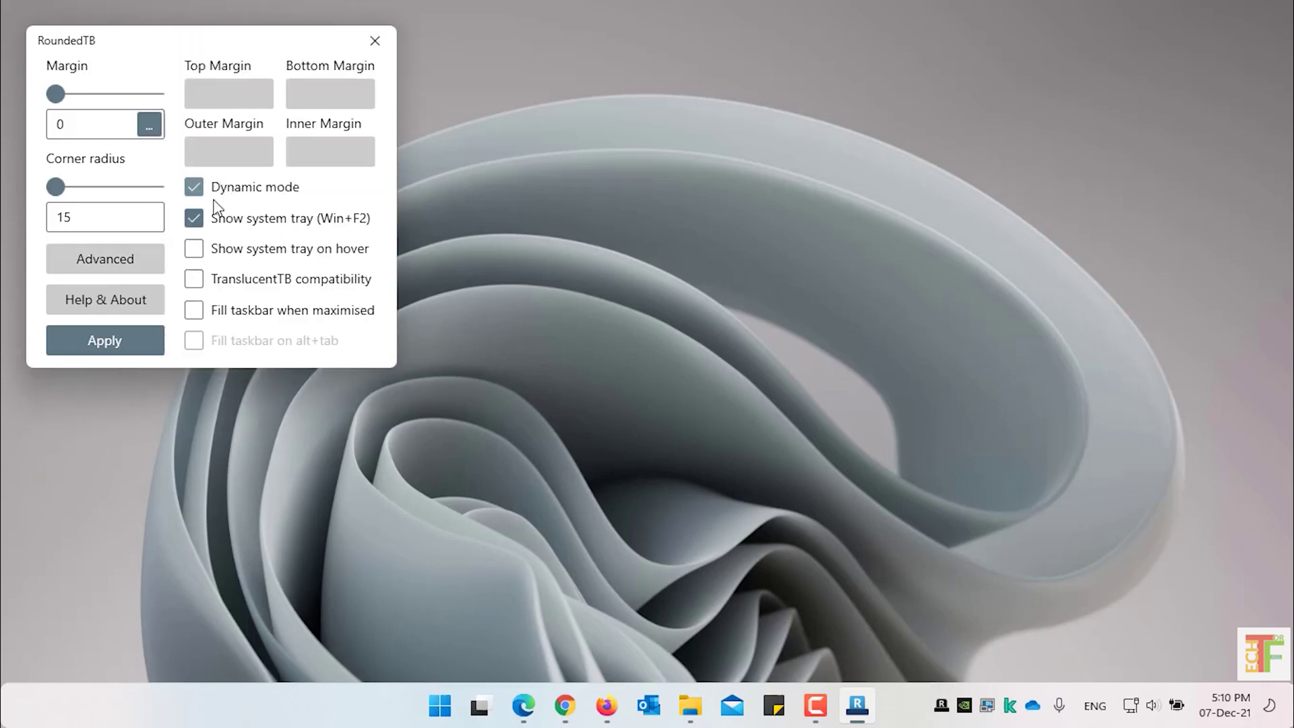
click(123, 341)
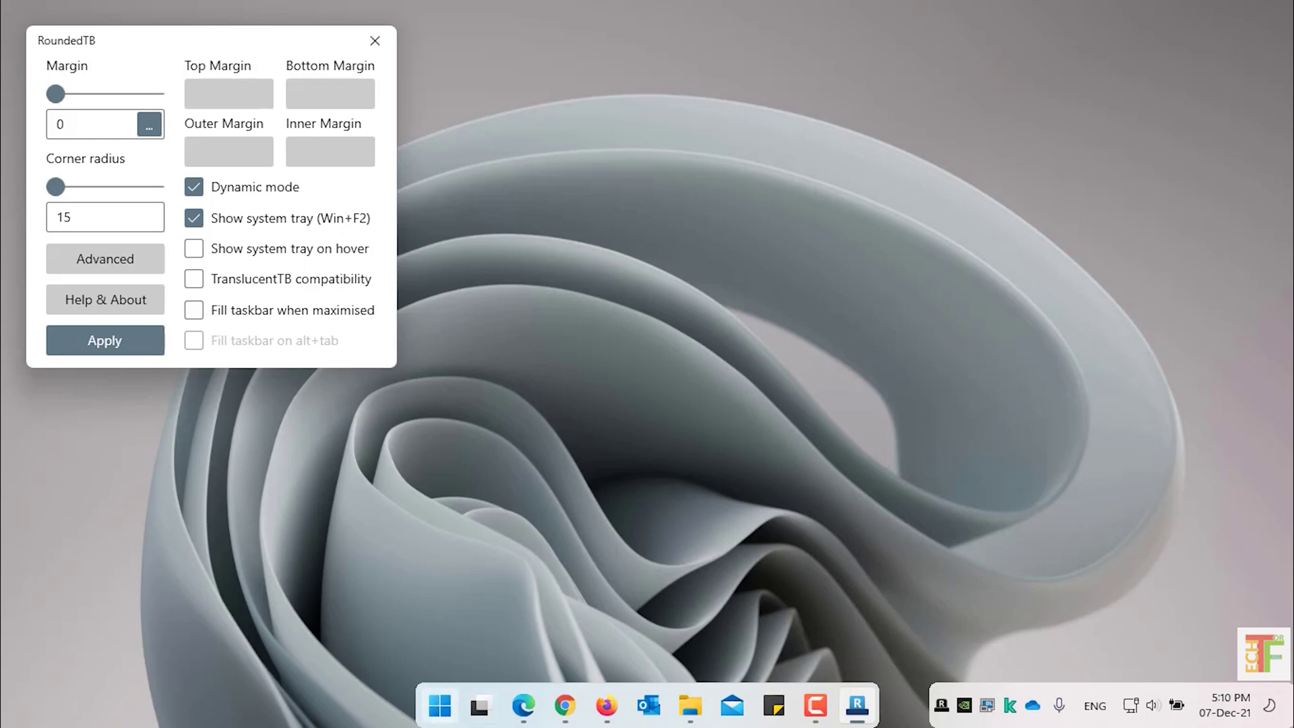
- Hide the system tray, showing it only on hover, and apply both changes
click(193, 222)
click(103, 351)
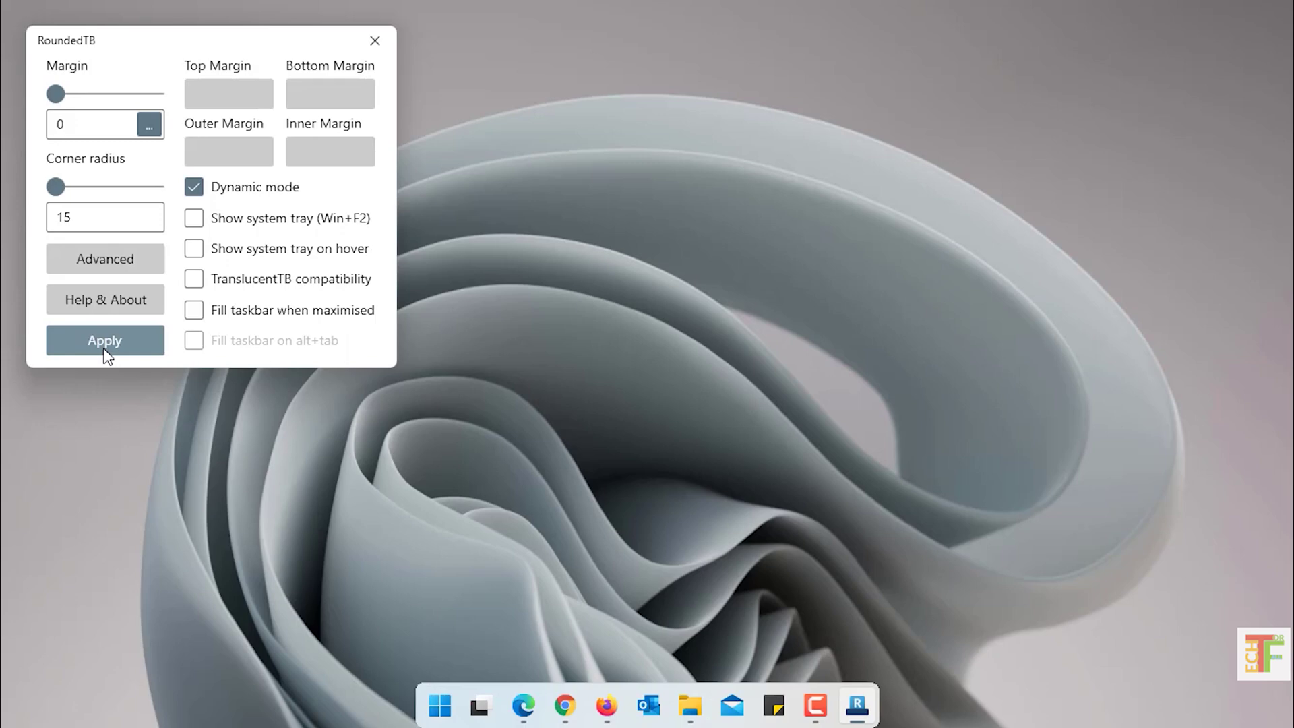
click(196, 253)
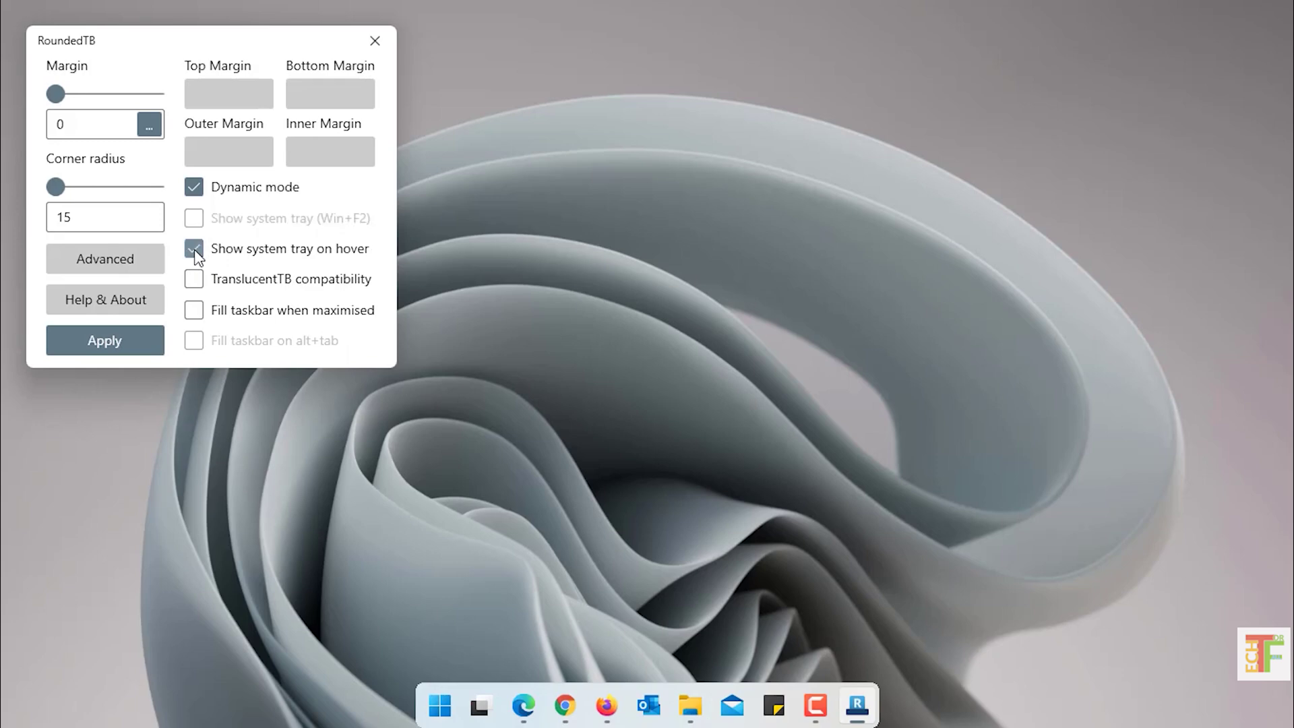
click(119, 344)
mouse_move(1132, 705)
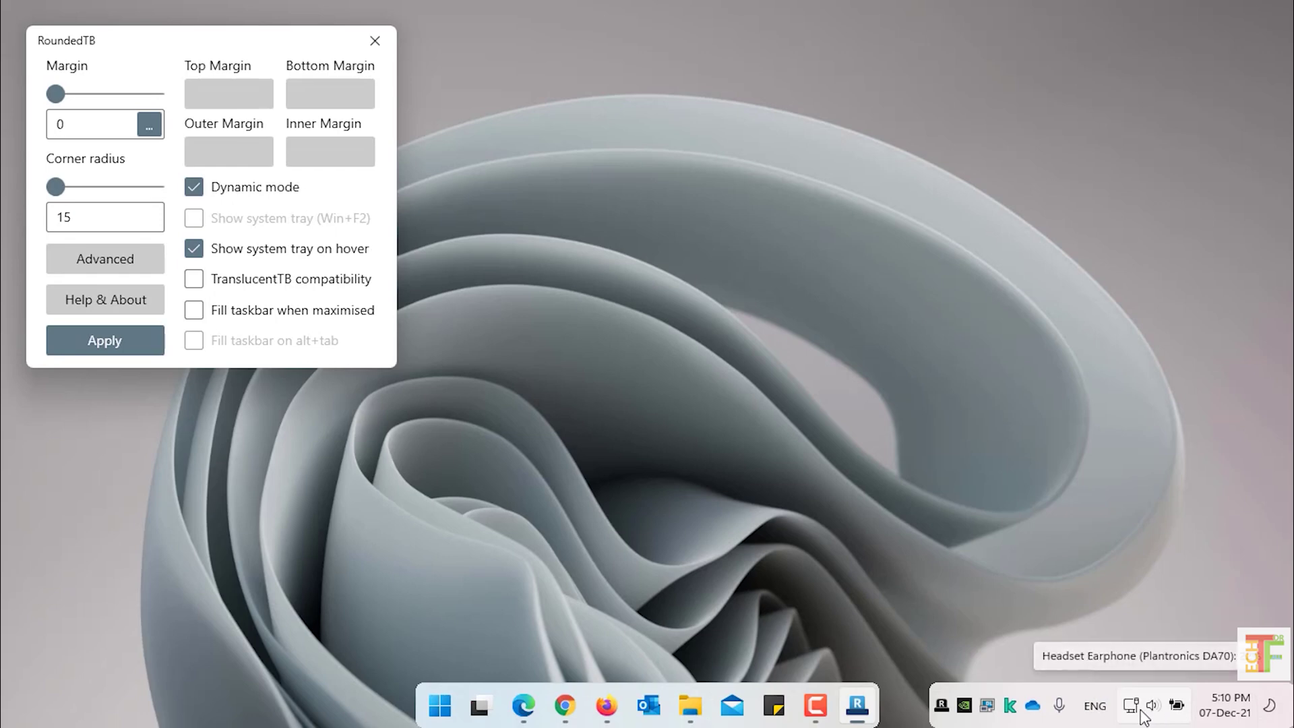
- Enable TranslucentTB compatibility, acknowledge its explanation dialog, and apply the setting
click(269, 289)
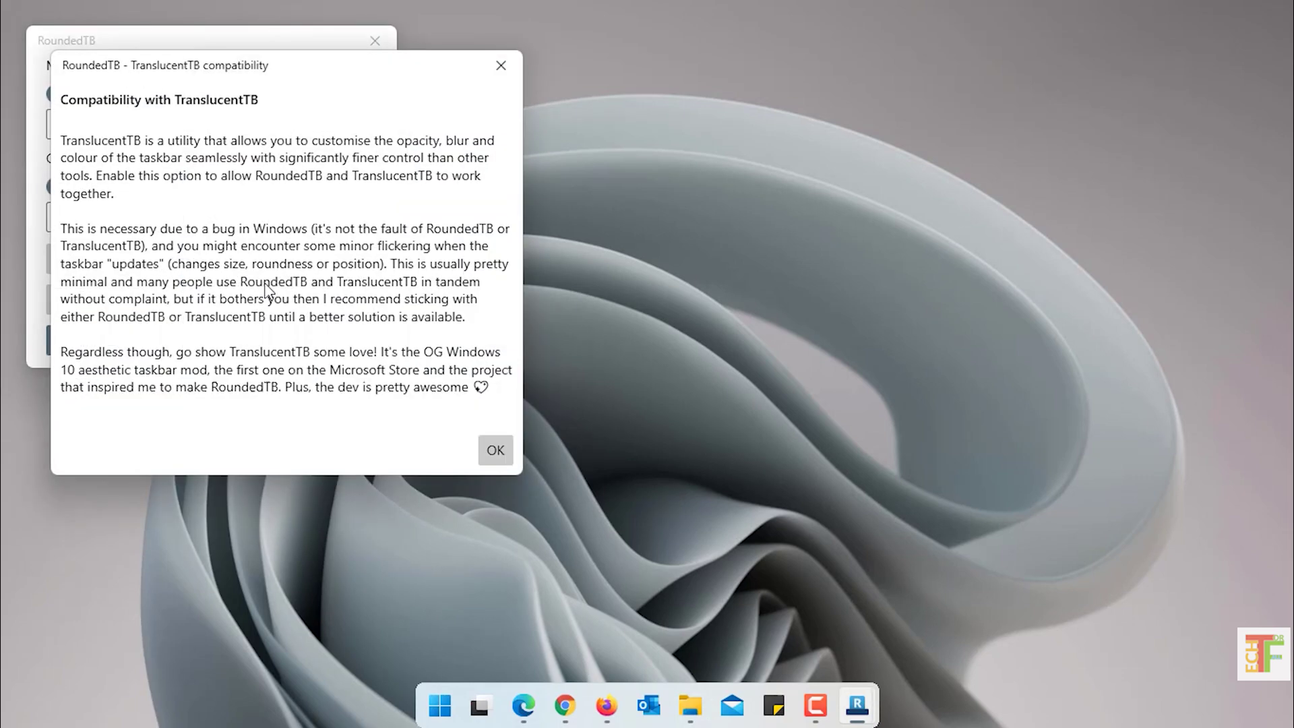
click(496, 451)
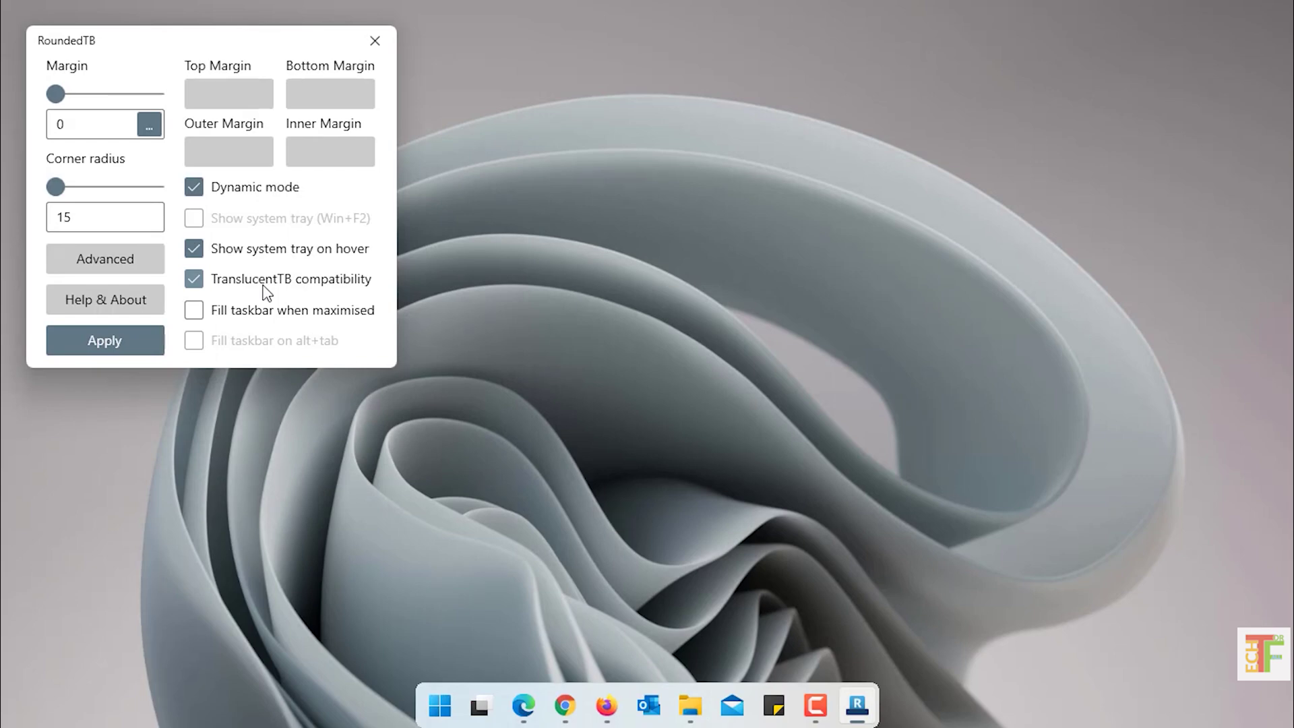
click(140, 346)
mouse_move(1053, 691)
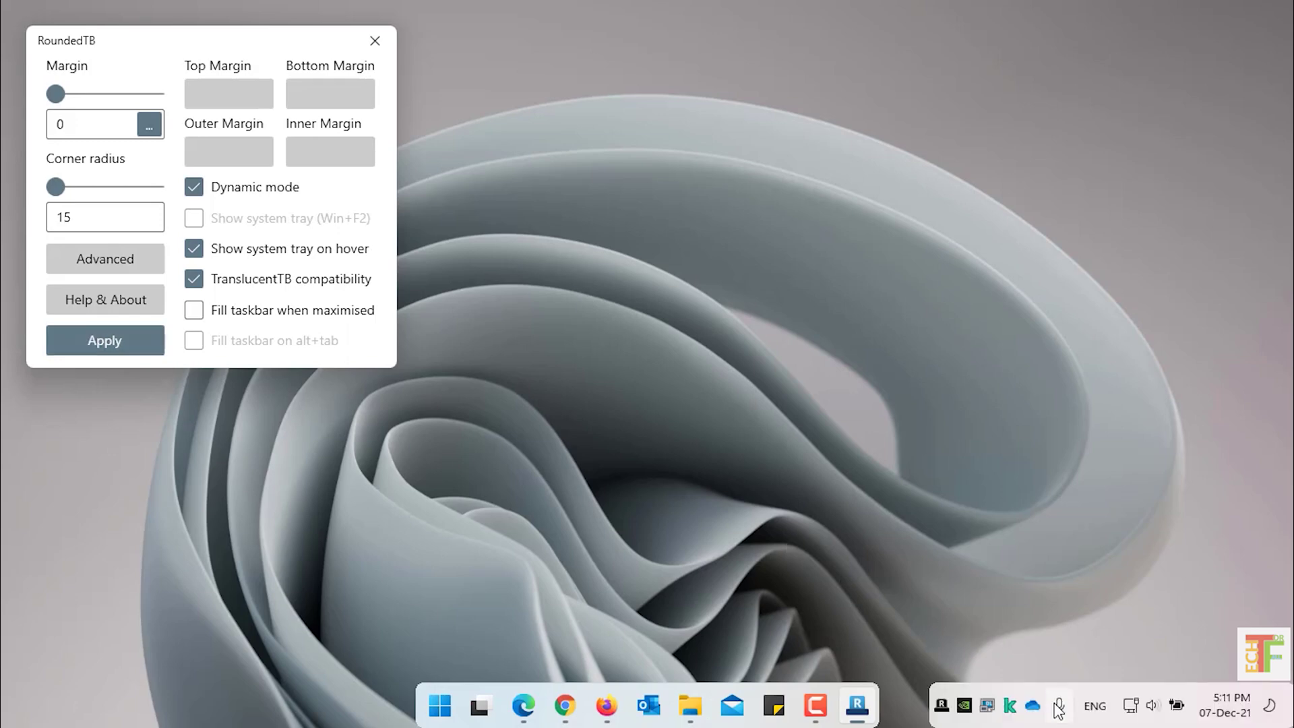
- Confirm Run at startup in the tray menu, re-apply the settings, and close RoundedTB's window
right_click(944, 707)
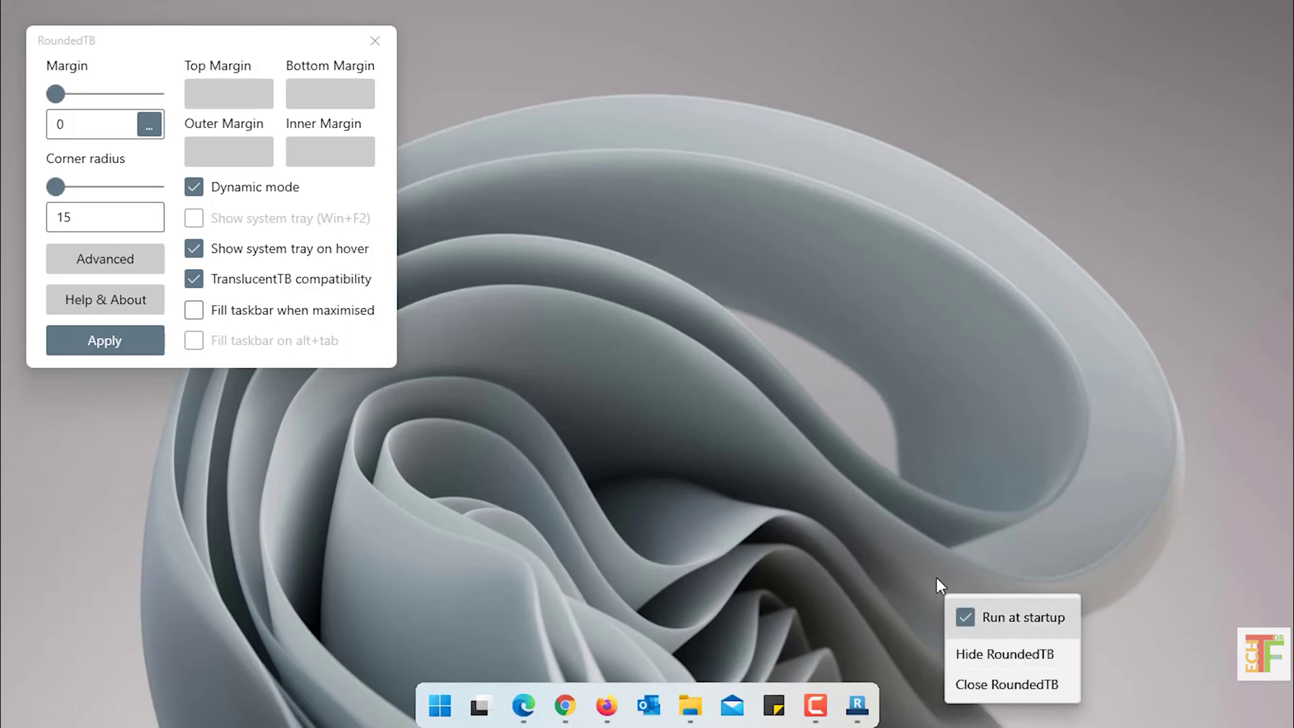
click(856, 521)
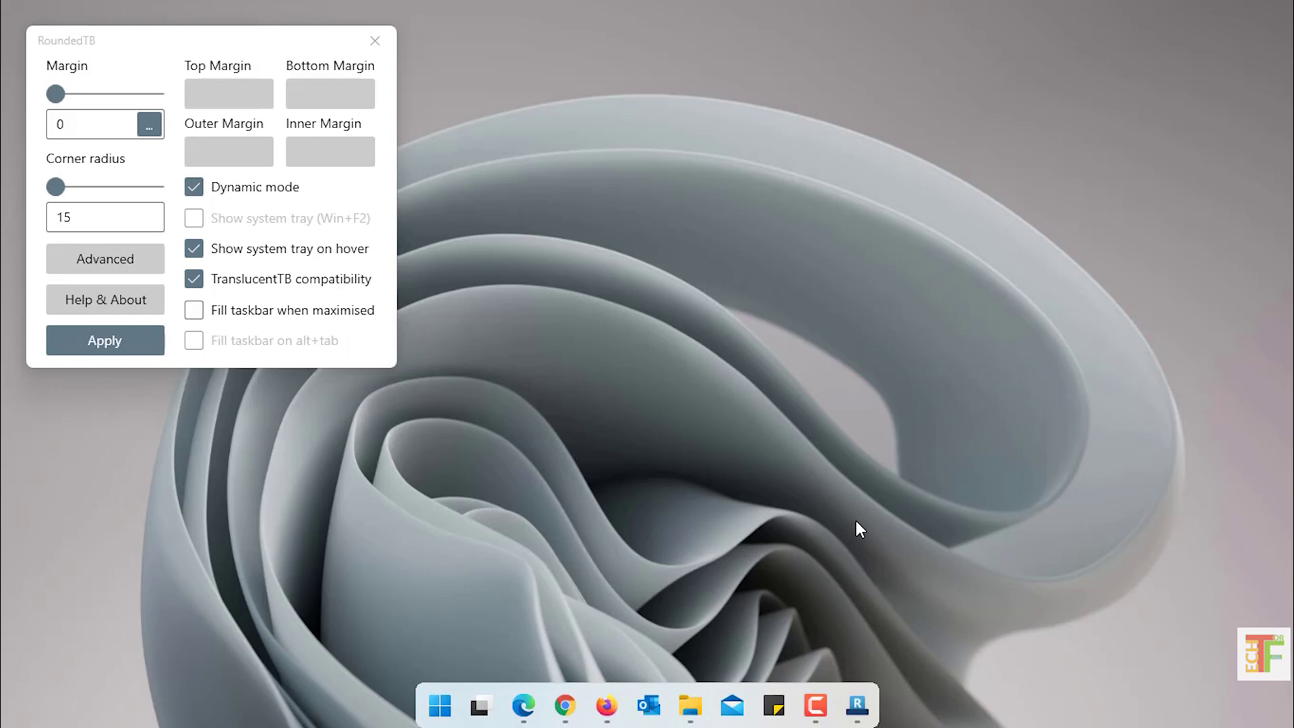
click(124, 348)
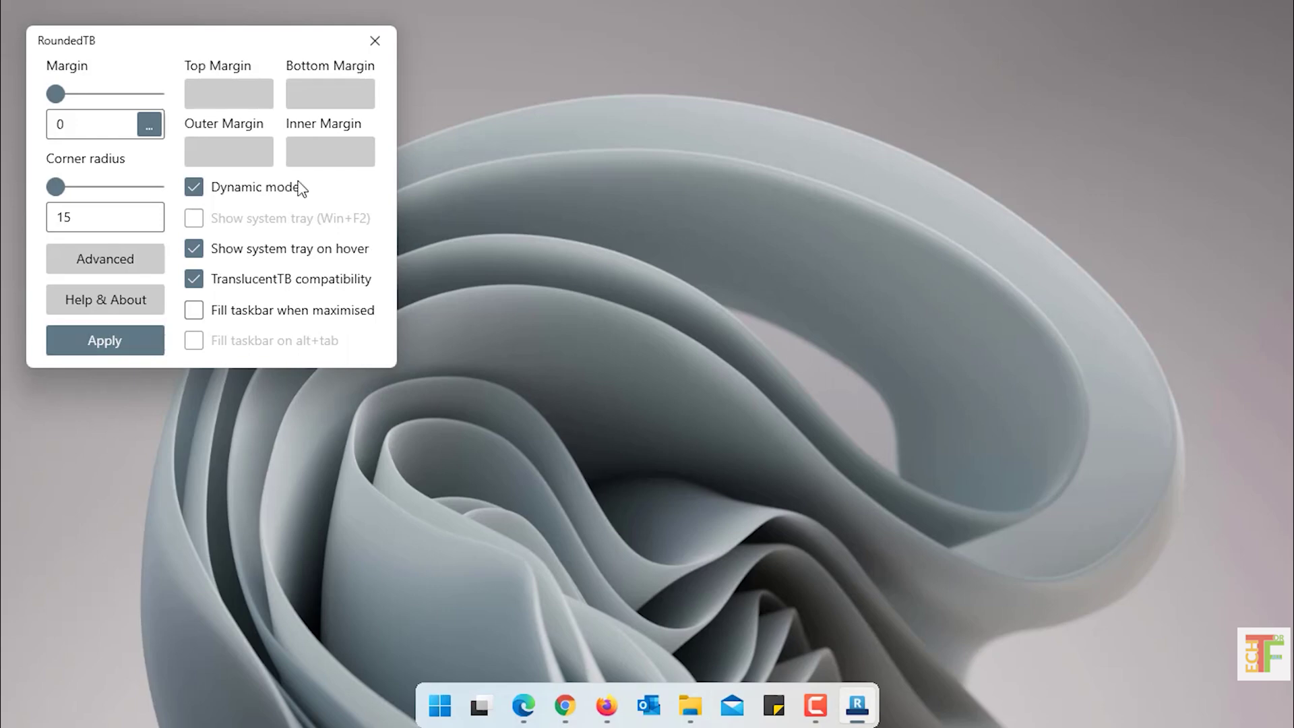
click(374, 41)
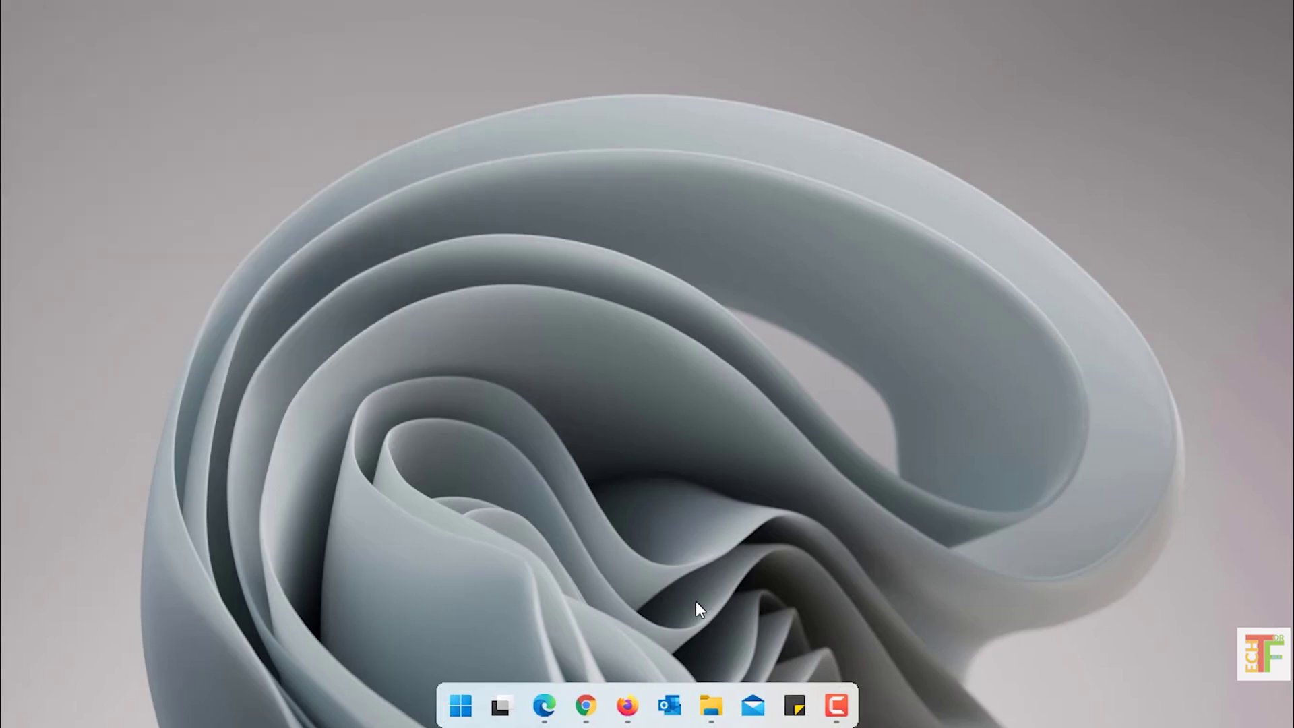
click(460, 708)
click(459, 713)
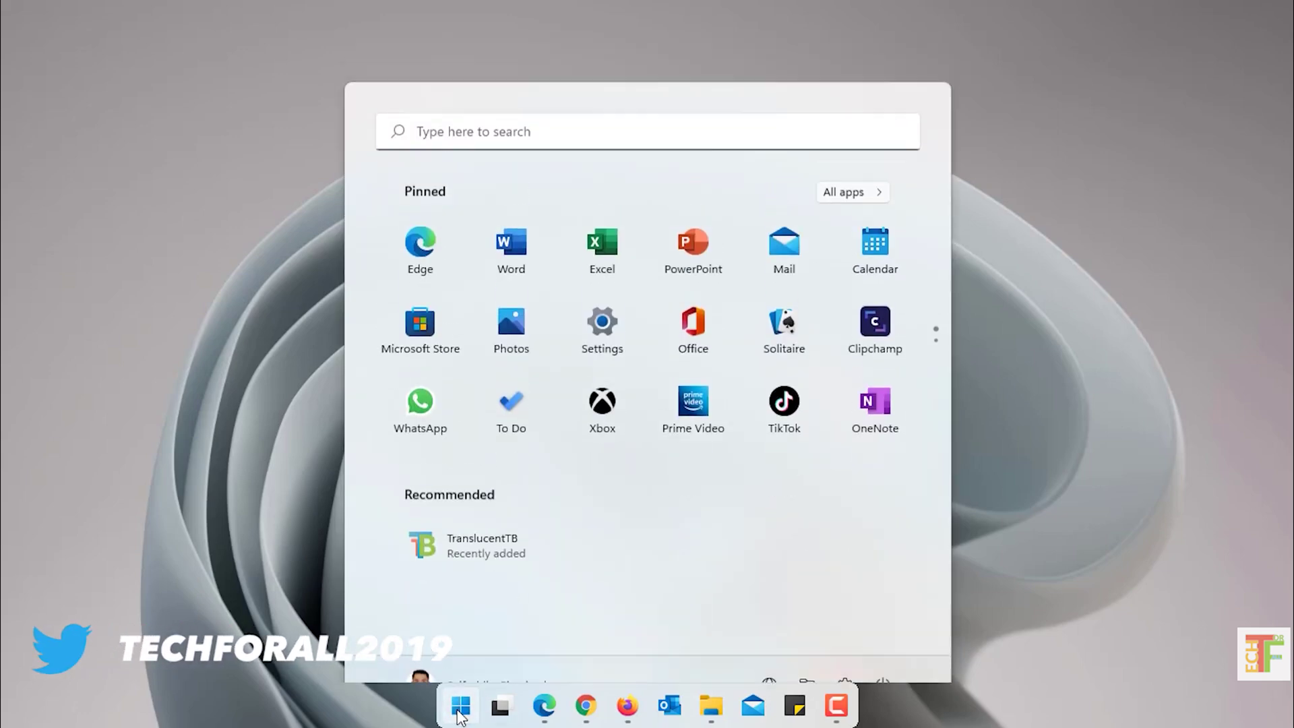